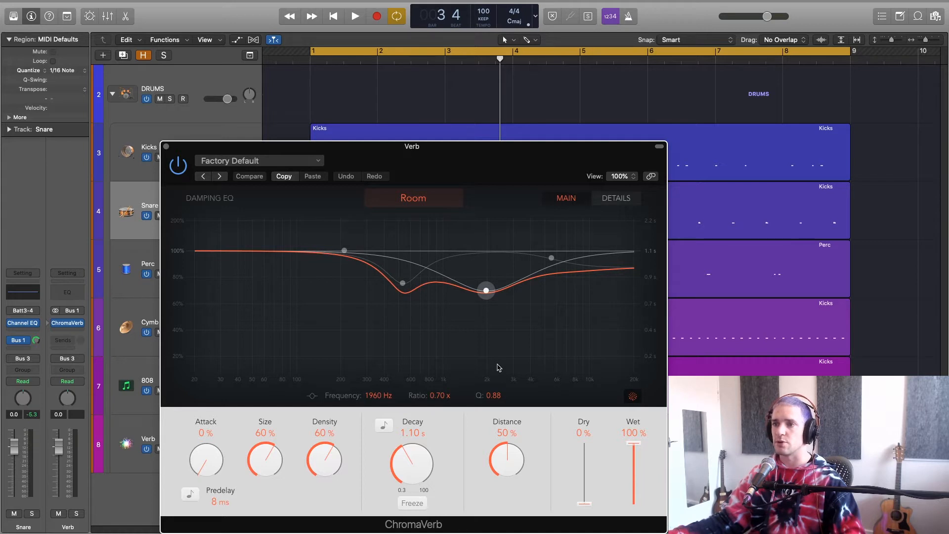
Solo the Verb channel and start playback with the reverb's room-type choices open
{"action": "left_click", "coordinate": [78, 512]}
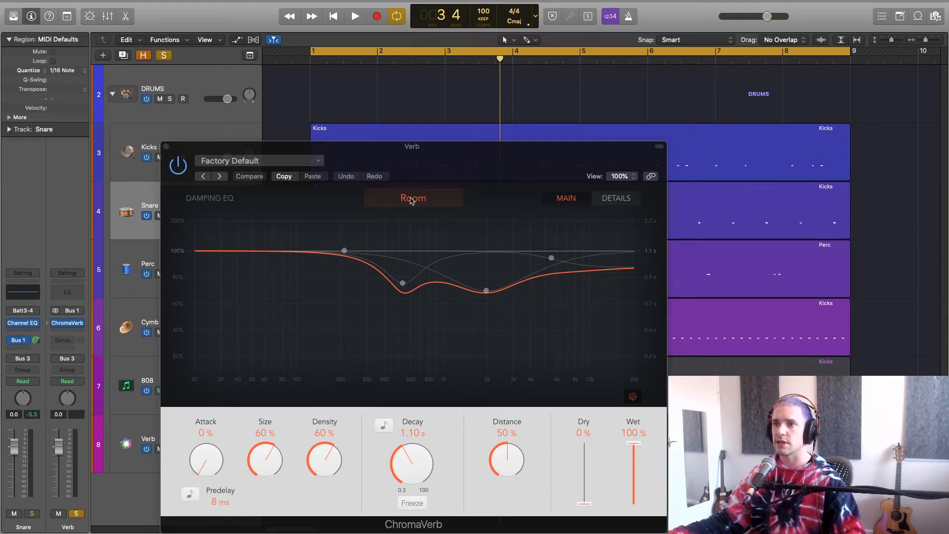
{"action": "left_click", "coordinate": [412, 199]}
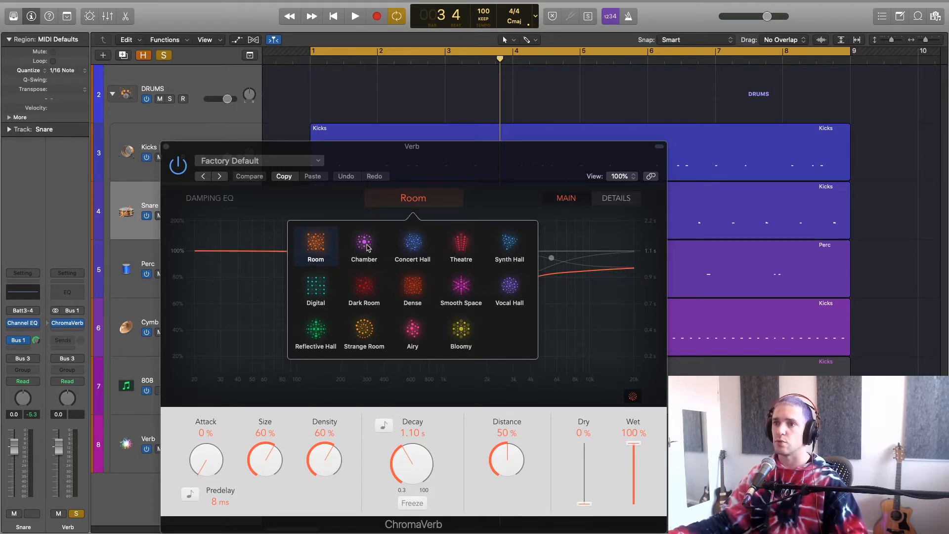
{"action": "key", "text": "space"}
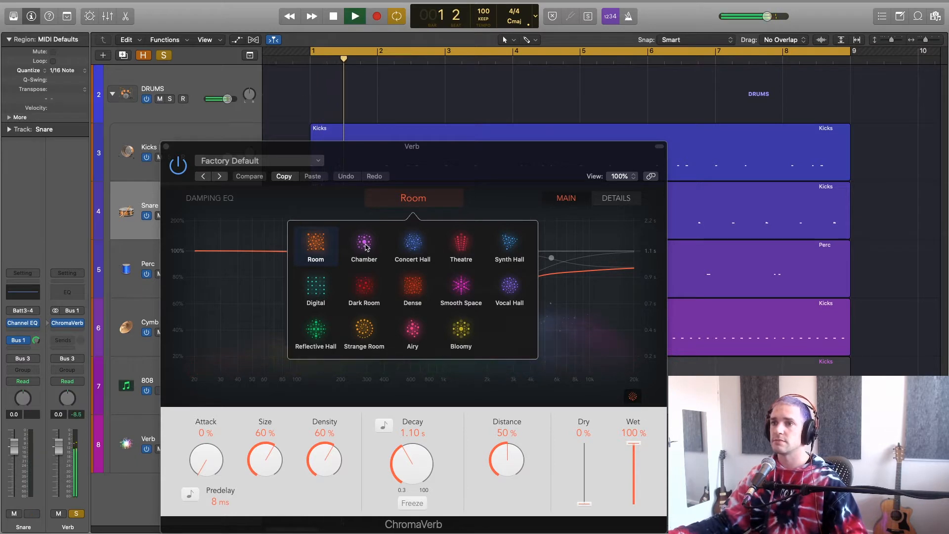
Audition the Chamber, Concert Hall, Theatre, Synth Hall, Vocal Hall, Smooth Space and Dense room types during playback
{"action": "left_click", "coordinate": [367, 246]}
{"action": "left_click", "coordinate": [413, 243]}
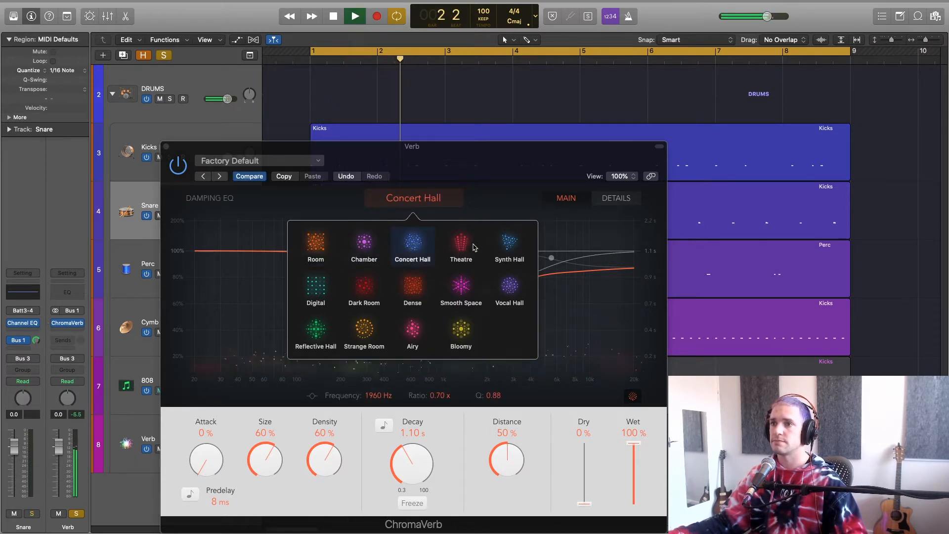
{"action": "left_click", "coordinate": [462, 246]}
{"action": "left_click", "coordinate": [509, 242]}
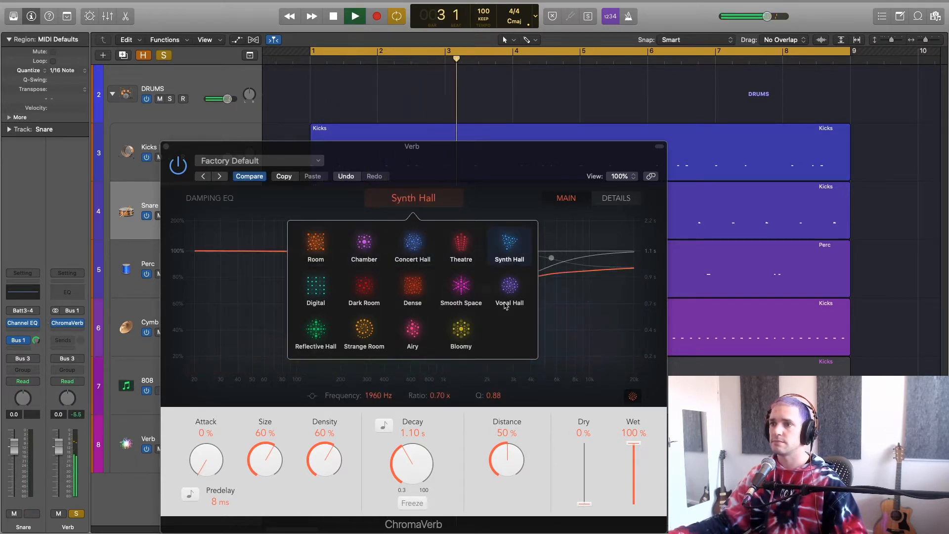
{"action": "left_click", "coordinate": [508, 289]}
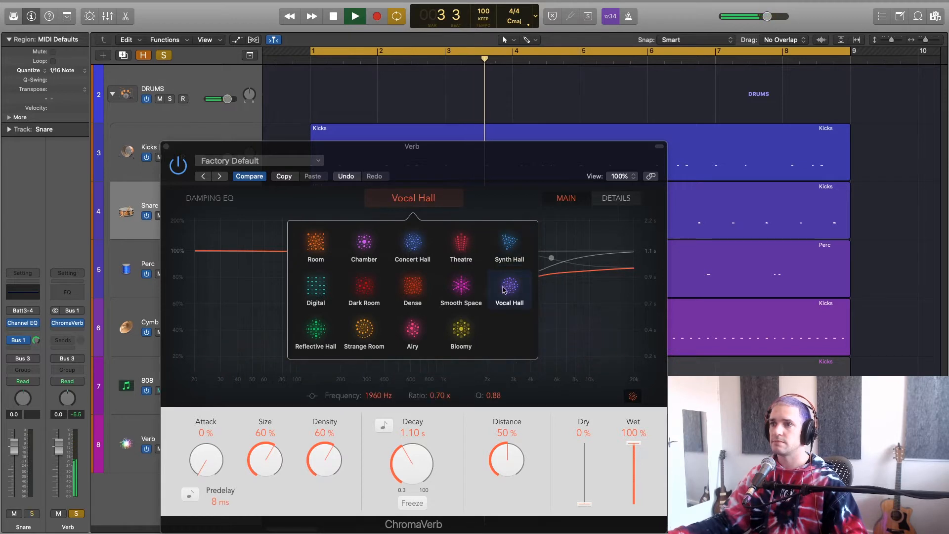
{"action": "left_click", "coordinate": [459, 286]}
{"action": "left_click", "coordinate": [413, 286]}
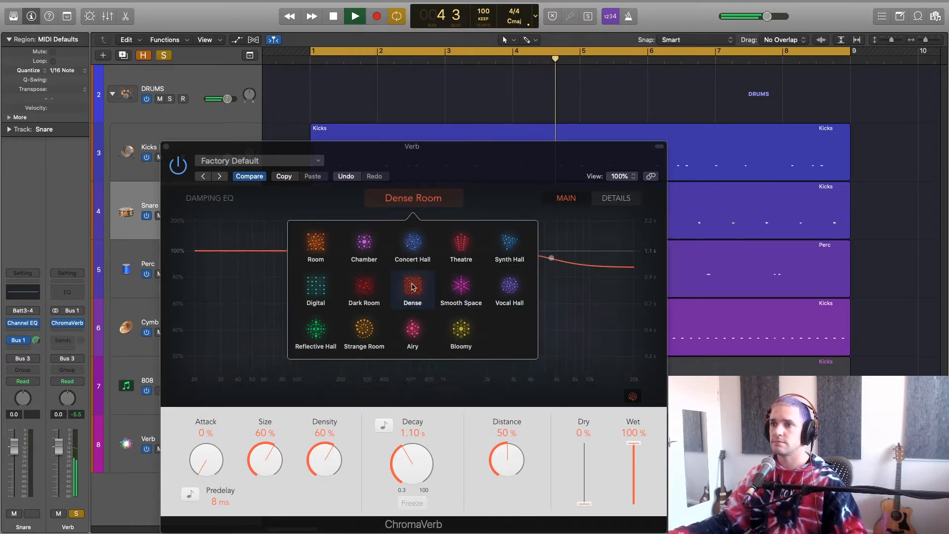
Audition the Dark Room, Digital, Reflective Hall, Strange Room, Airy and Bloomy room types during playback
{"action": "left_click", "coordinate": [365, 286]}
{"action": "left_click", "coordinate": [315, 285]}
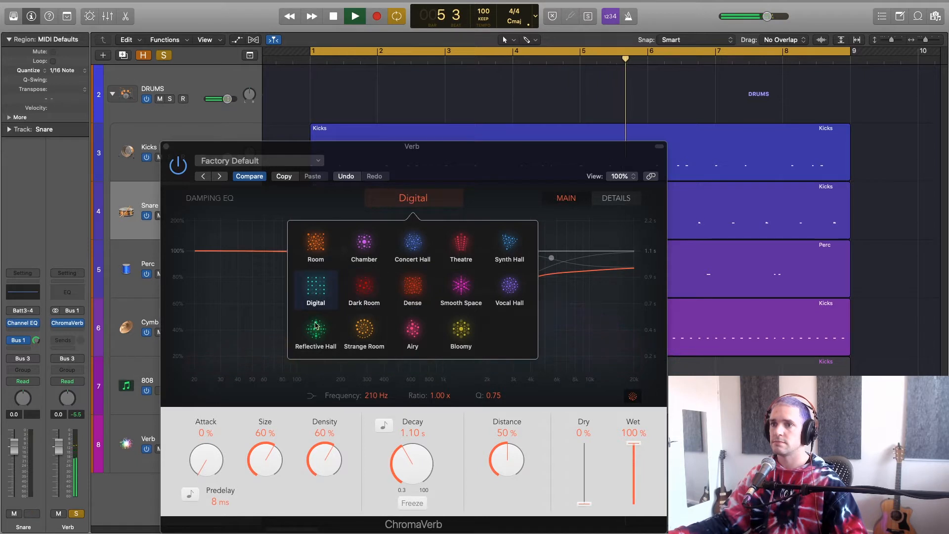
{"action": "left_click", "coordinate": [316, 337]}
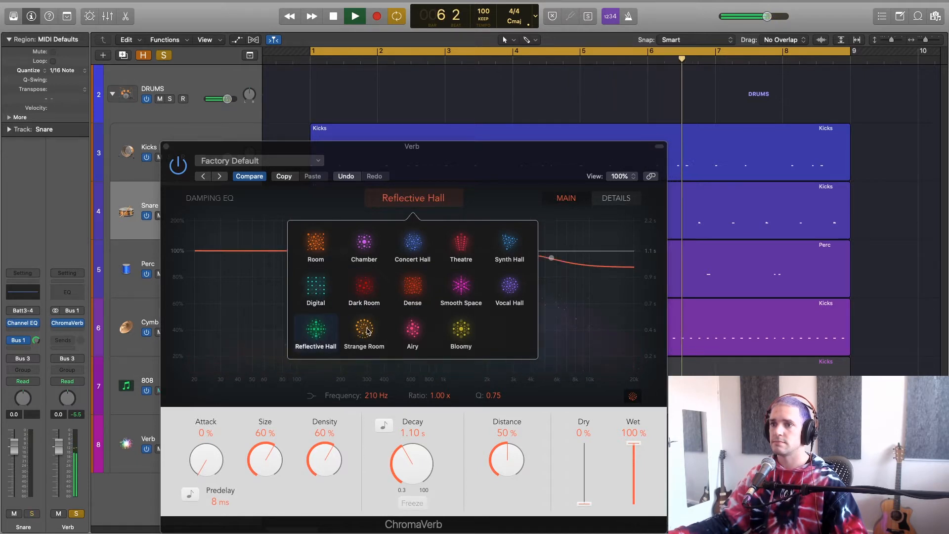
{"action": "left_click", "coordinate": [378, 332]}
{"action": "left_click", "coordinate": [412, 329]}
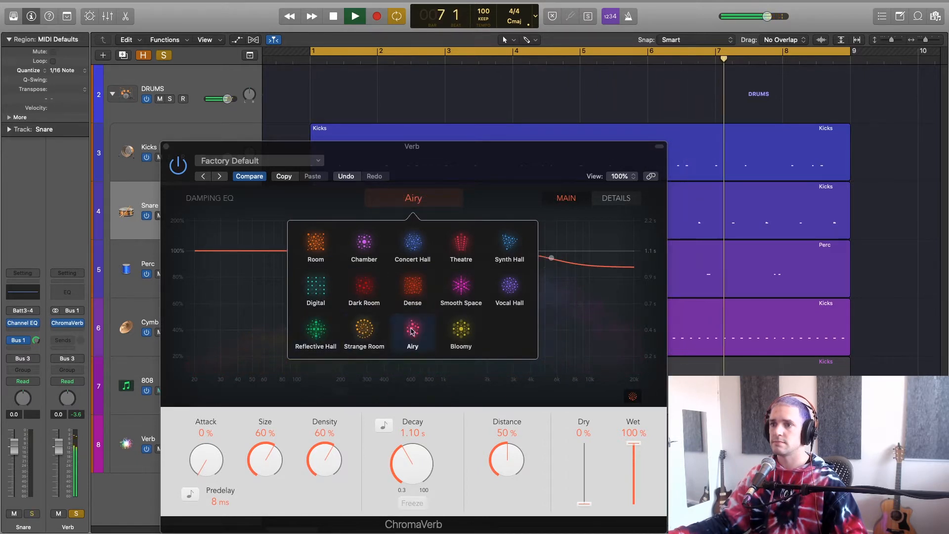
{"action": "left_click", "coordinate": [459, 331]}
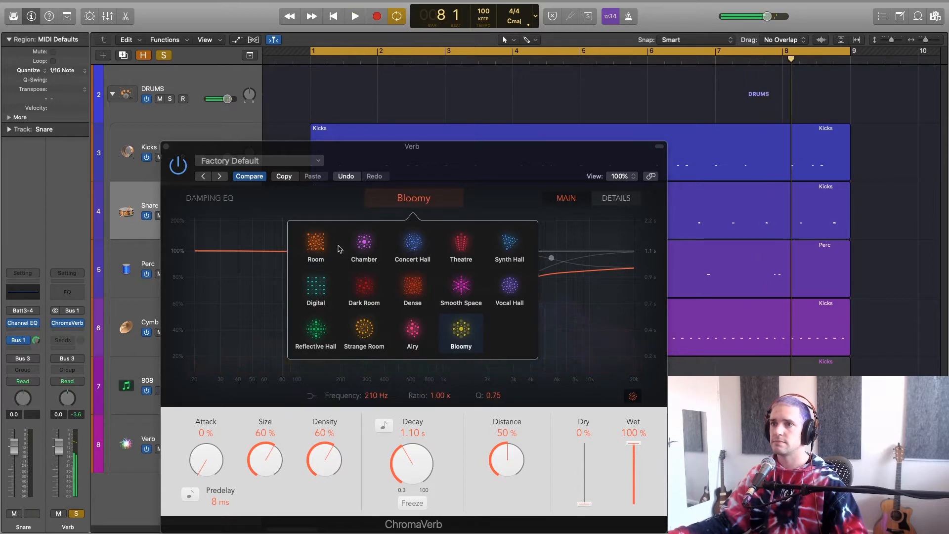
Stop playback and set the reverb's room type to Room, closing the choices
{"action": "key", "text": "space"}
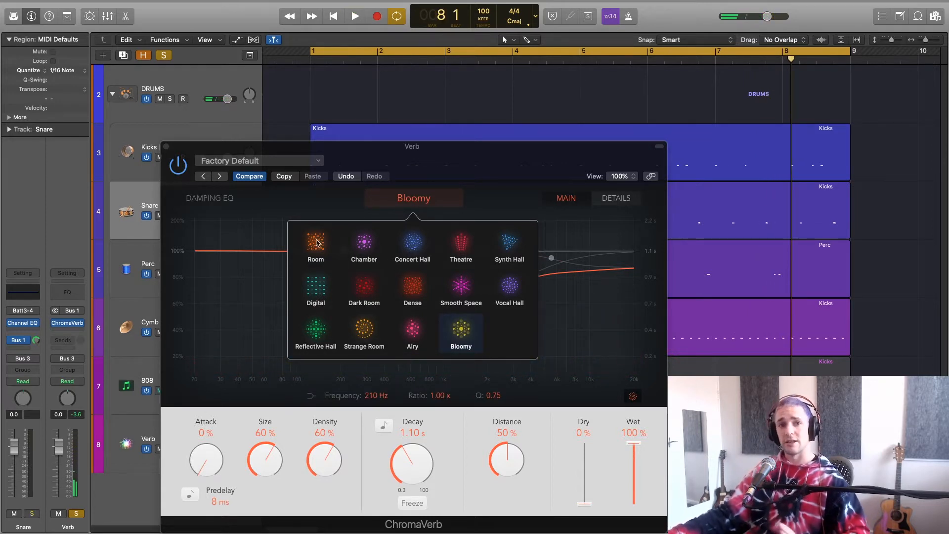
{"action": "left_click", "coordinate": [317, 242]}
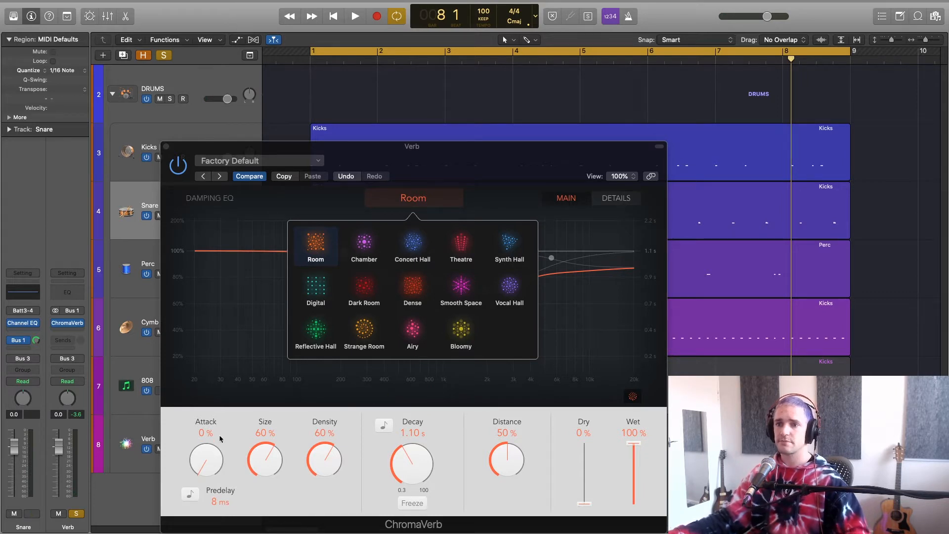
{"action": "left_click", "coordinate": [304, 392]}
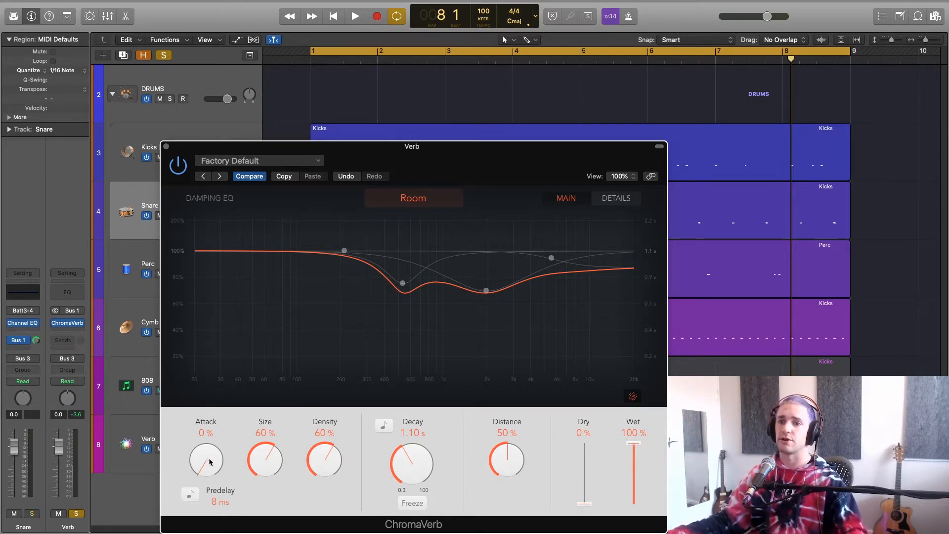
Audition the reverb's Attack during playback, bring it down to 0%, and stop
{"action": "key", "text": "space"}
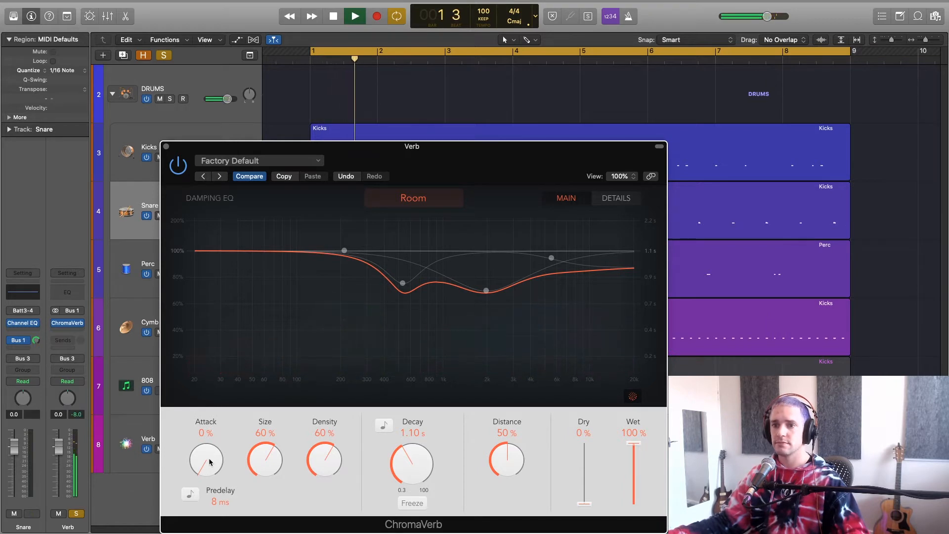
{"action": "left_click_drag", "start_coordinate": [209, 462], "coordinate": [213, 533]}
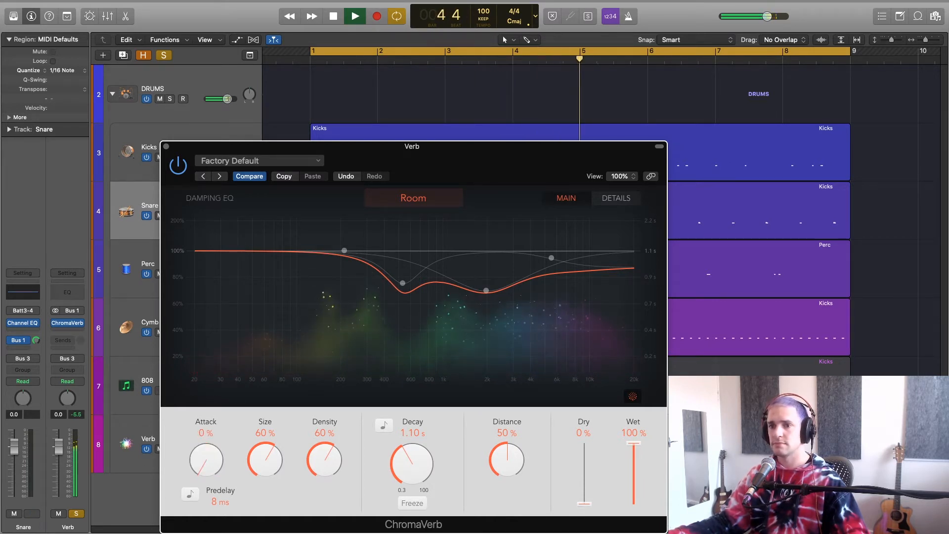
{"action": "key", "text": "space"}
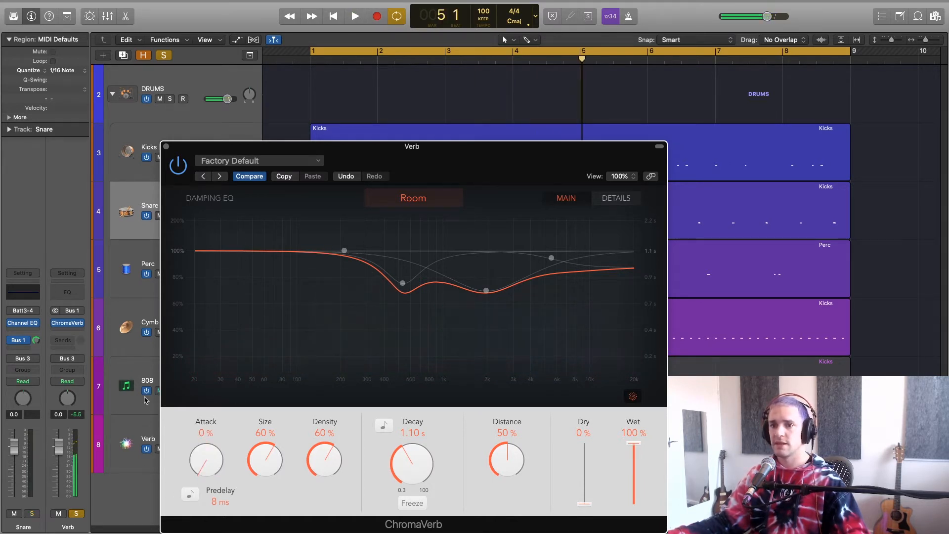
Solo the Snare channel alongside the Verb and audition a reverb predelay of 210 ms during playback
{"action": "left_click", "coordinate": [32, 514]}
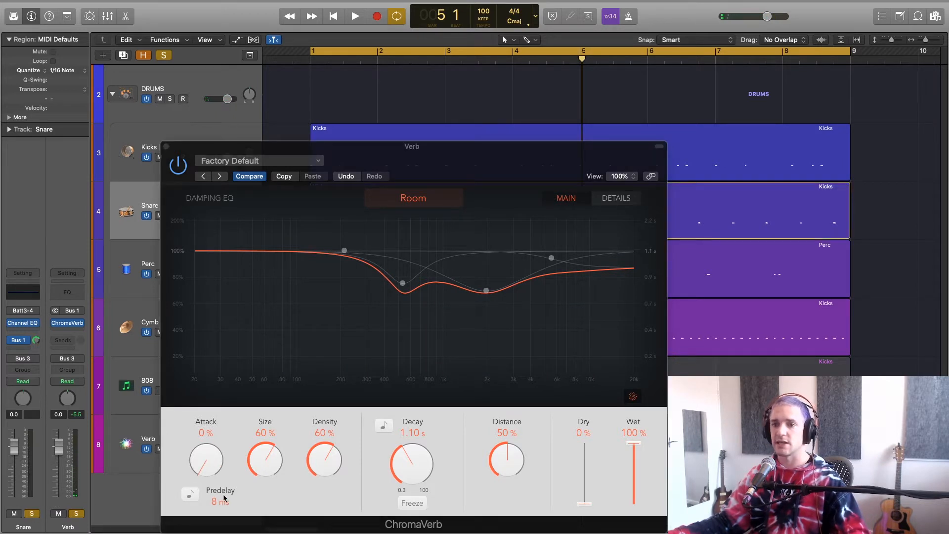
{"action": "key", "text": "space"}
{"action": "left_click_drag", "start_coordinate": [220, 506], "coordinate": [229, 453]}
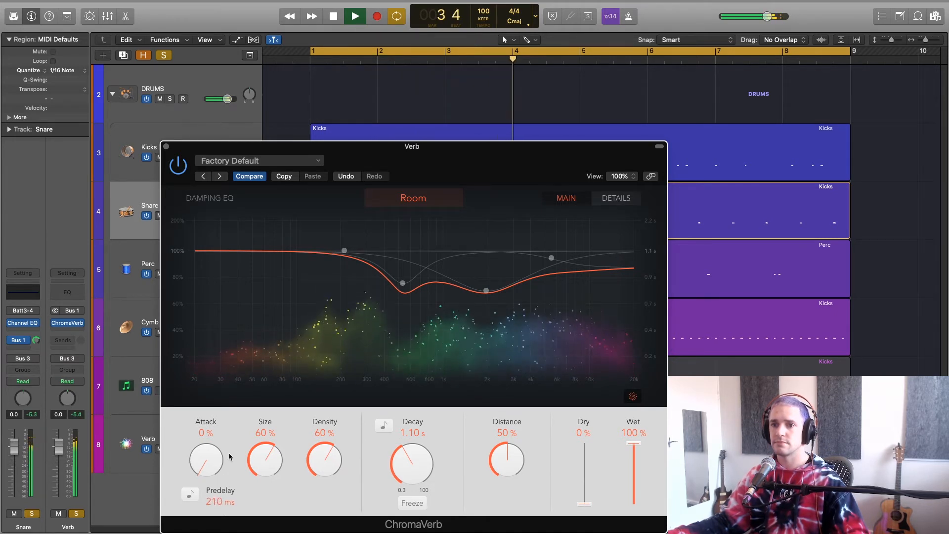
{"action": "key", "text": "space"}
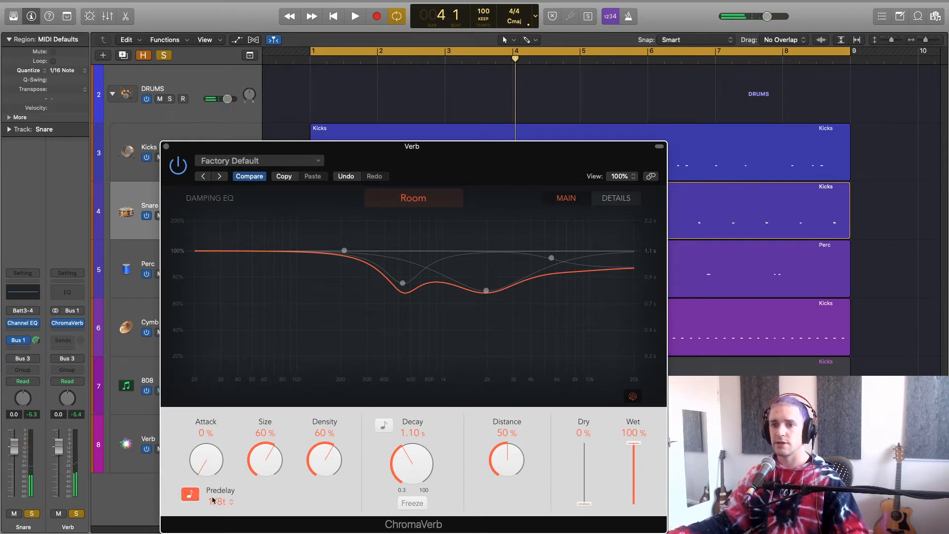
Audition tempo-synced predelay values of 1/16, 1/32 and 1/8 on the reverb during playback
{"action": "left_click", "coordinate": [230, 501]}
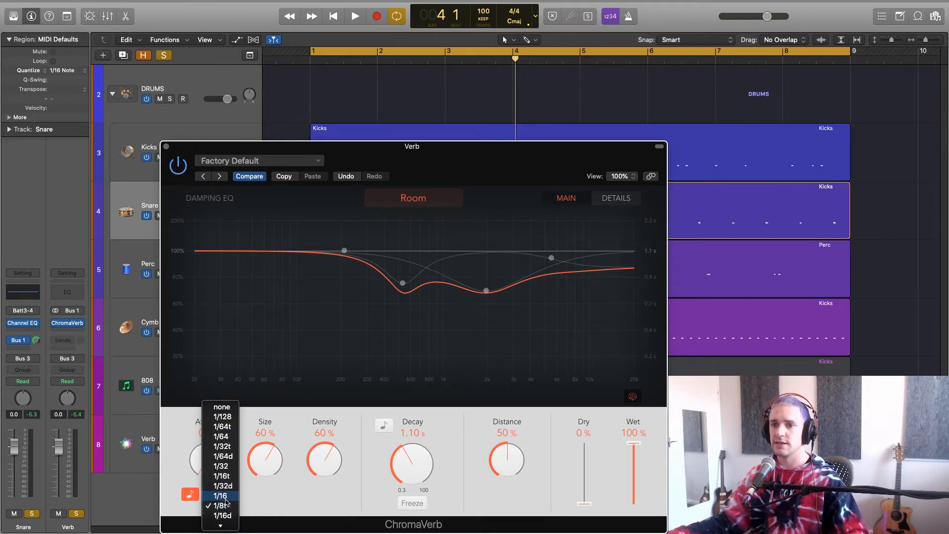
{"action": "left_click", "coordinate": [227, 497]}
{"action": "key", "text": "space"}
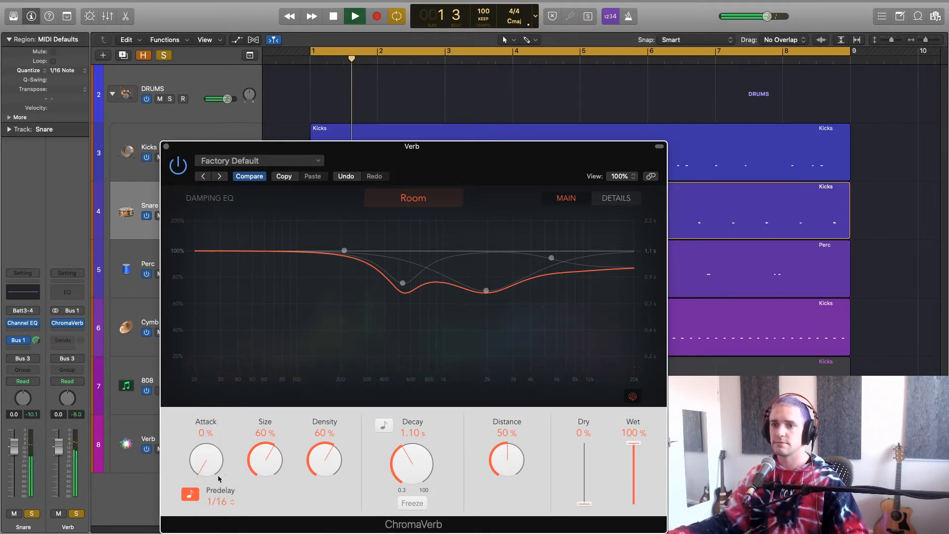
{"action": "left_click", "coordinate": [226, 502]}
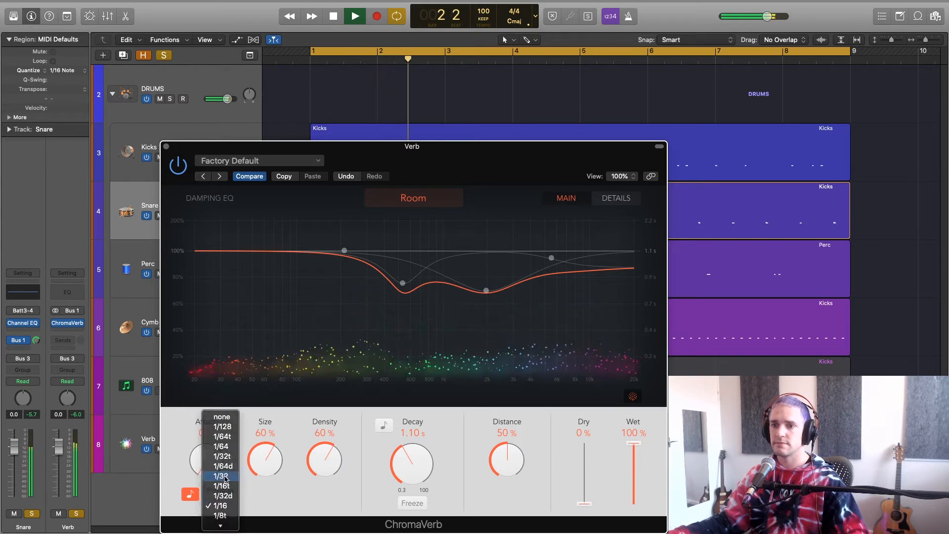
{"action": "left_click", "coordinate": [225, 477]}
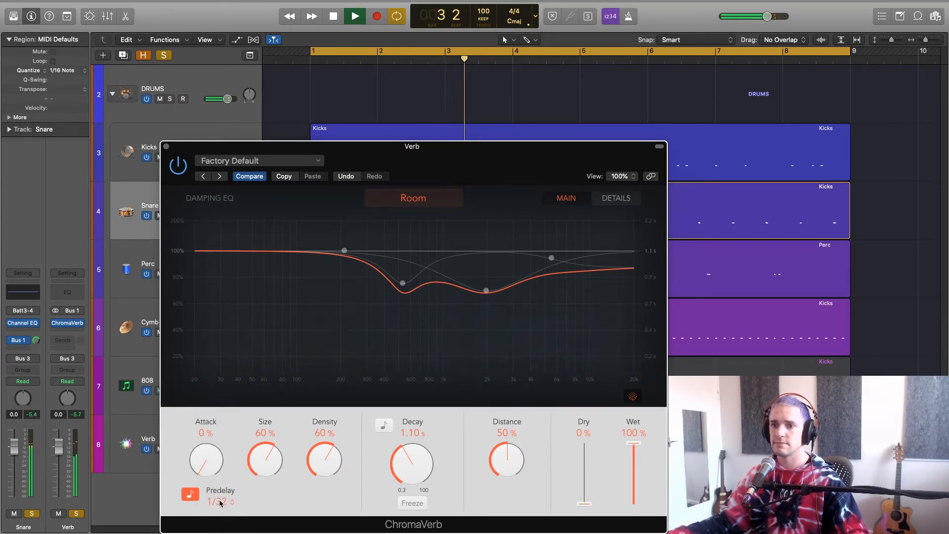
{"action": "left_click", "coordinate": [218, 501]}
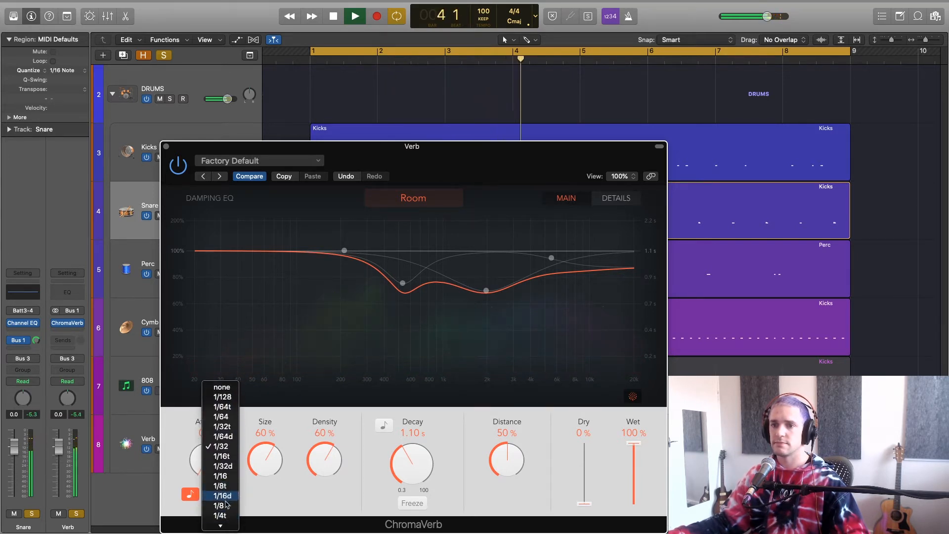
{"action": "left_click", "coordinate": [224, 505]}
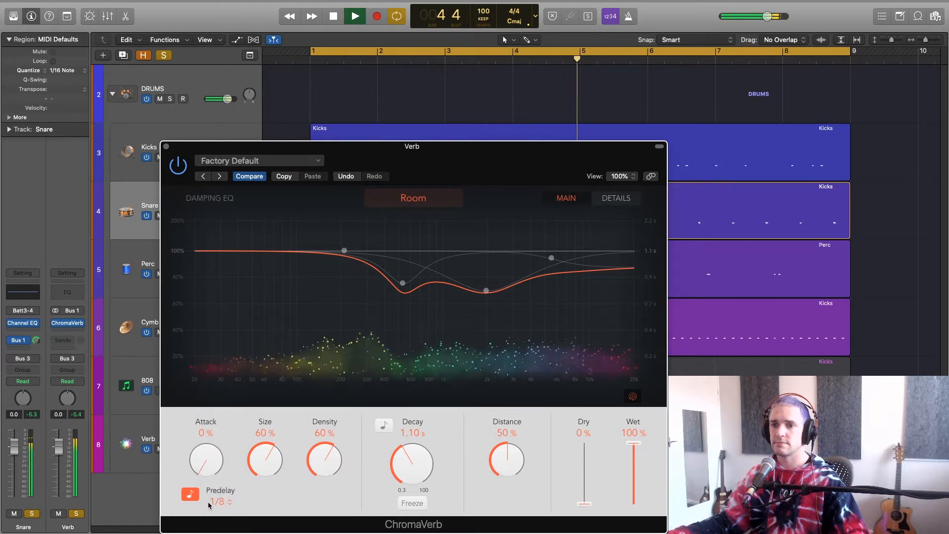
Turn off the predelay's tempo sync, set the predelay to 0 ms, and stop playback
{"action": "left_click", "coordinate": [190, 494]}
{"action": "key", "text": "space"}
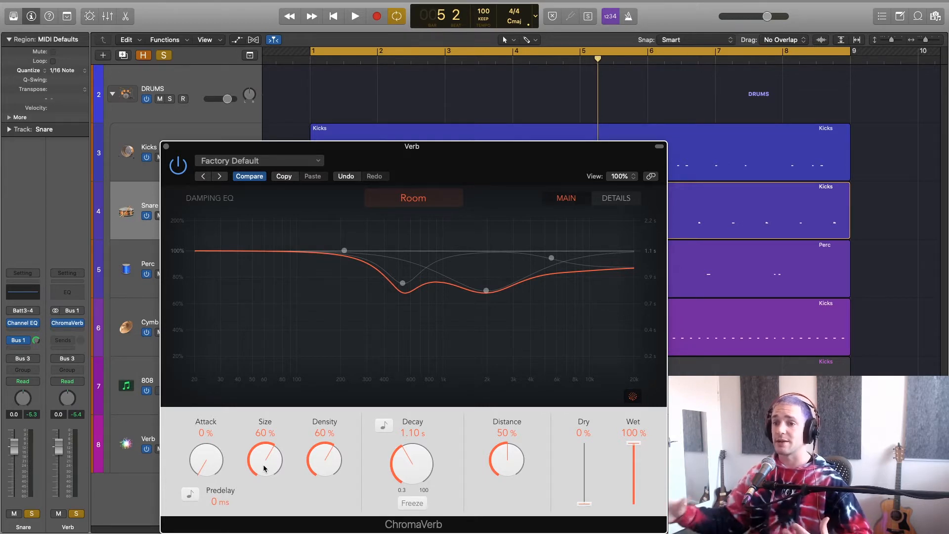
Sweep the reverb's Size between 100% and 0% during playback, and leave it at 54%
{"action": "left_click_drag", "start_coordinate": [263, 464], "coordinate": [264, 463]}
{"action": "key", "text": "space"}
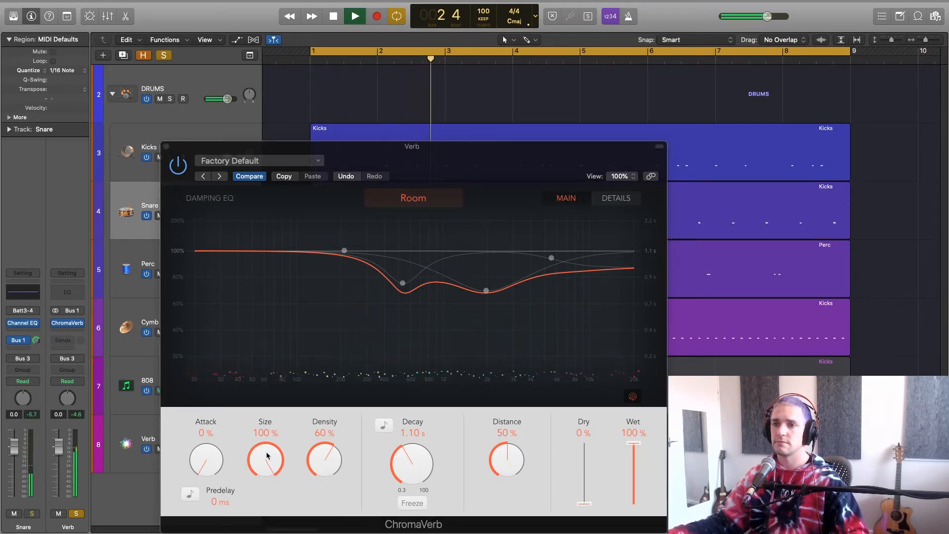
{"action": "left_click_drag", "start_coordinate": [267, 455], "coordinate": [265, 533]}
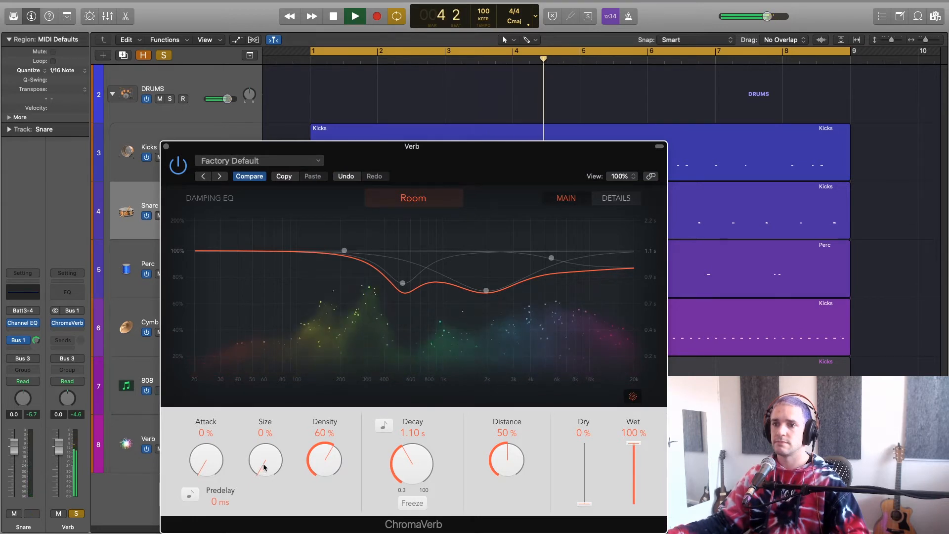
{"action": "left_click_drag", "start_coordinate": [265, 467], "coordinate": [265, 194]}
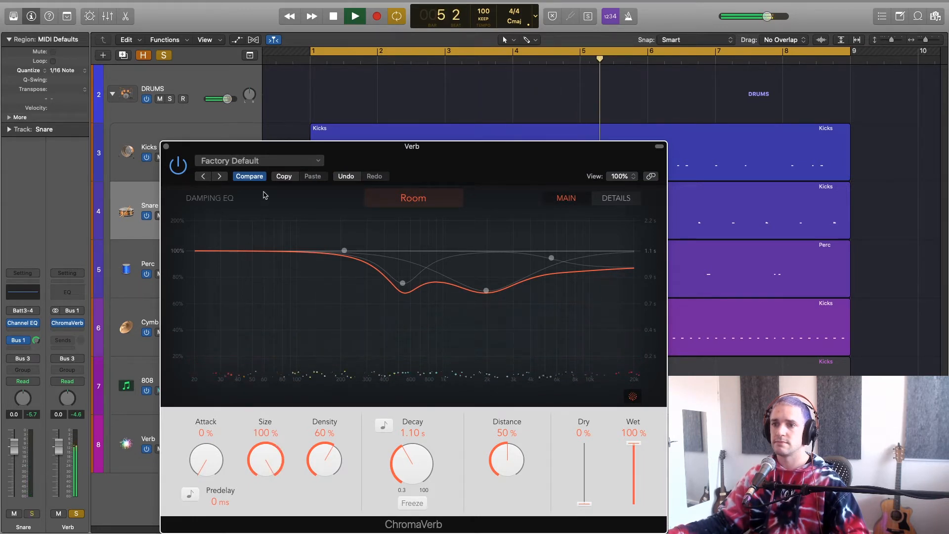
{"action": "key", "text": "space"}
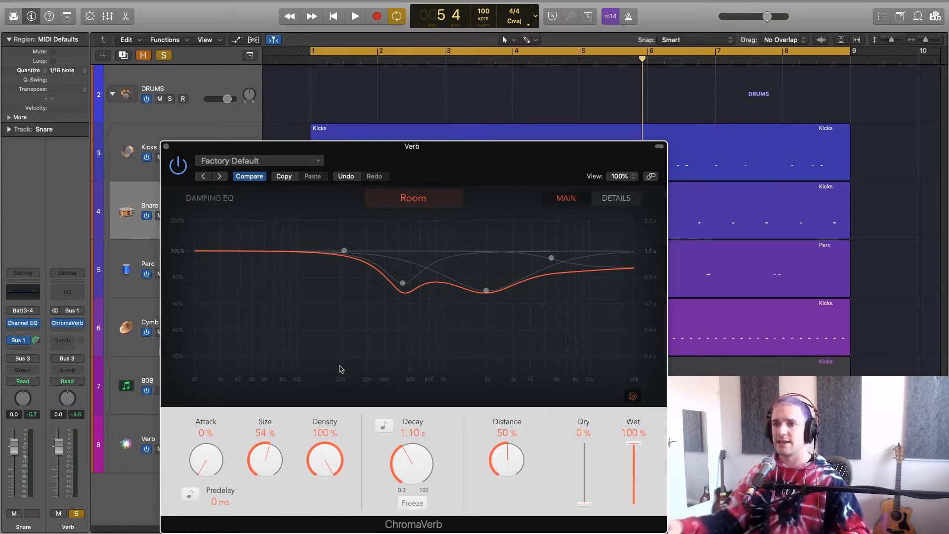
Lower the reverb's Density to 0% and audition it during playback
{"action": "key", "text": "space"}
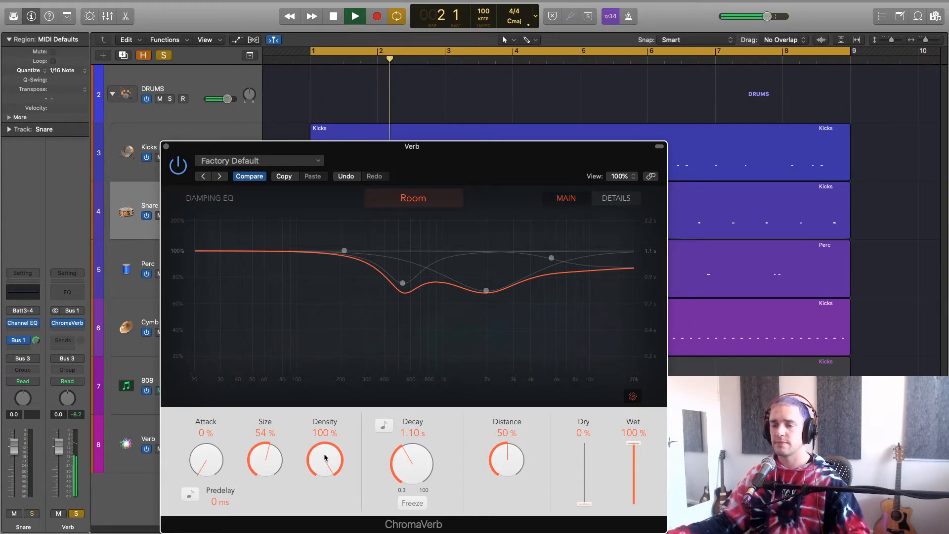
{"action": "key", "text": "space"}
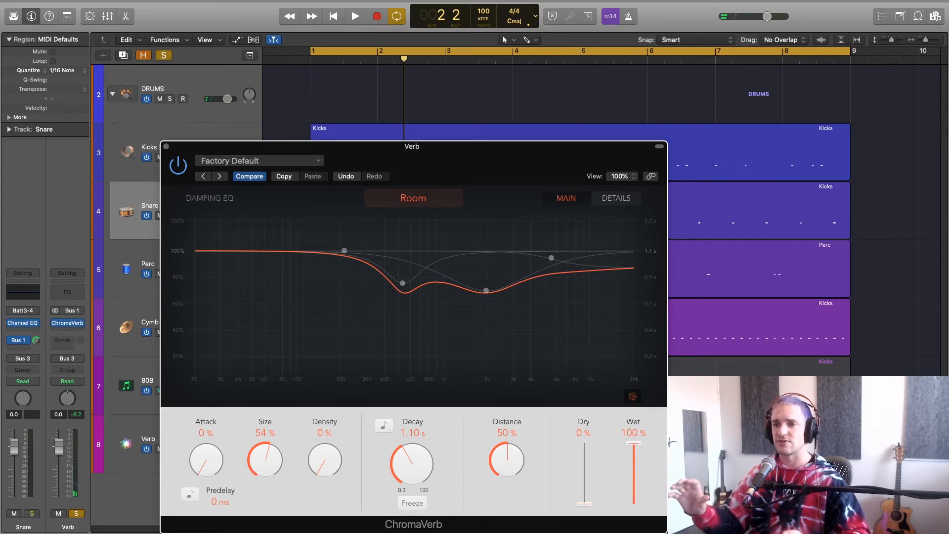
{"action": "key", "text": "space"}
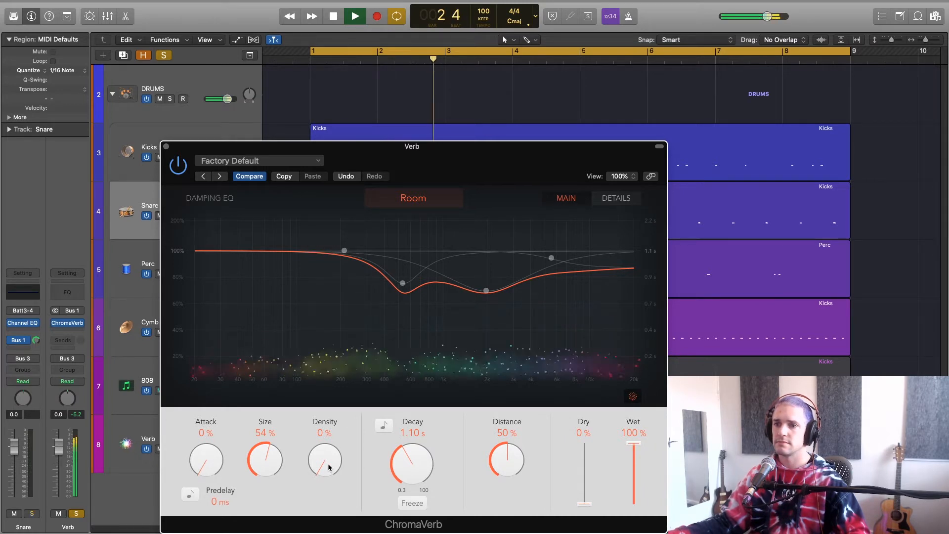
{"action": "mouse_move", "coordinate": [333, 458]}
{"action": "left_mouse_down"}
{"action": "mouse_move", "coordinate": [339, 228]}
{"action": "mouse_move", "coordinate": [327, 451]}
{"action": "left_mouse_up"}
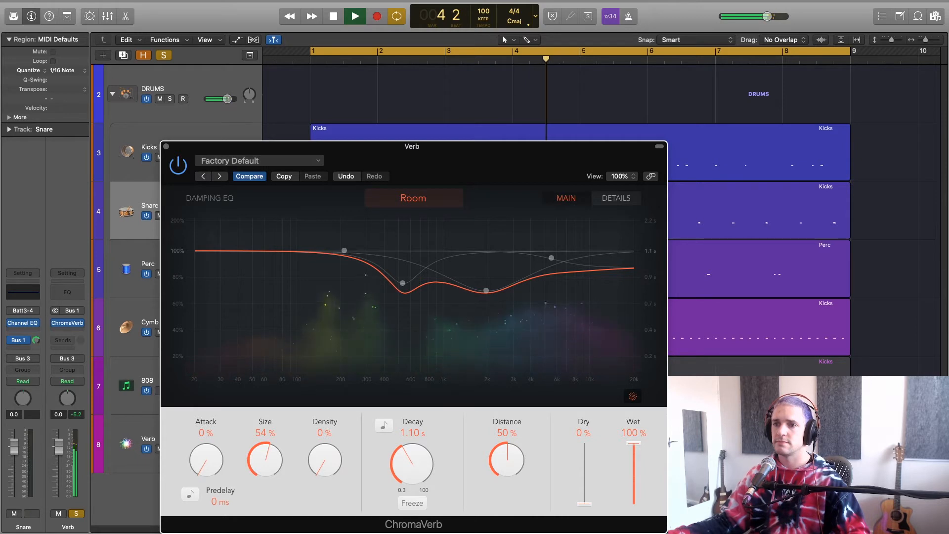
Stop playback and set the reverb's Density to 49% and its Size to 52%
{"action": "key", "text": "space"}
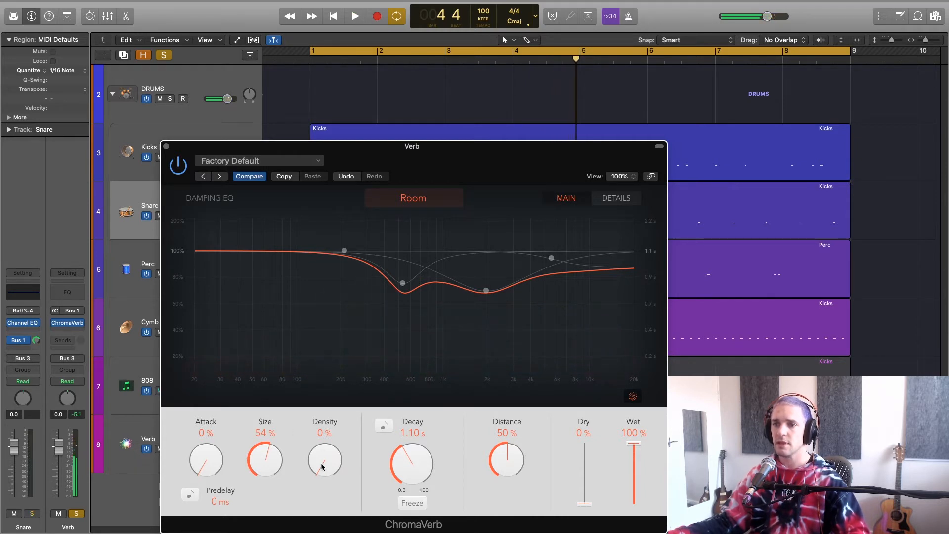
{"action": "left_click_drag", "start_coordinate": [322, 465], "coordinate": [330, 377]}
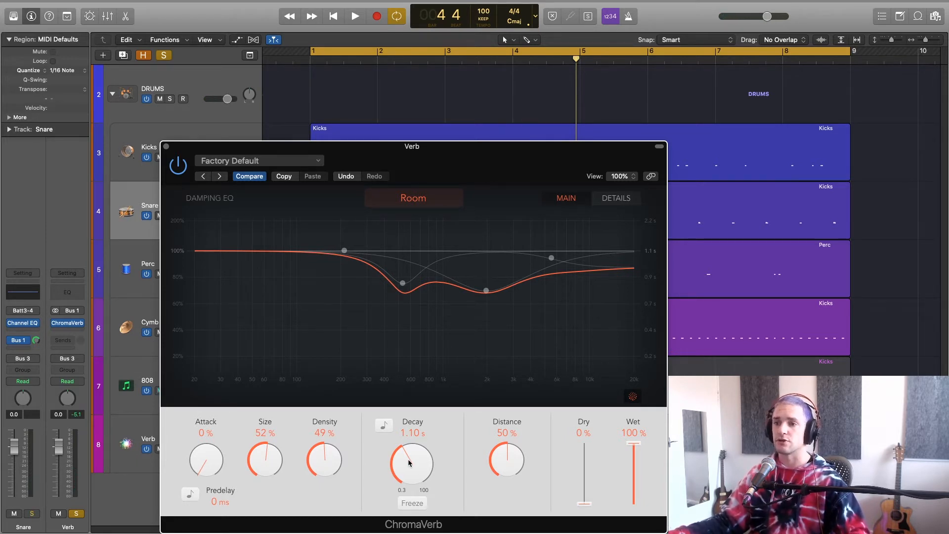
Audition the reverb's Decay at its extremes of 0.25 s and 100 s during playback
{"action": "left_click_drag", "start_coordinate": [416, 488], "coordinate": [417, 514]}
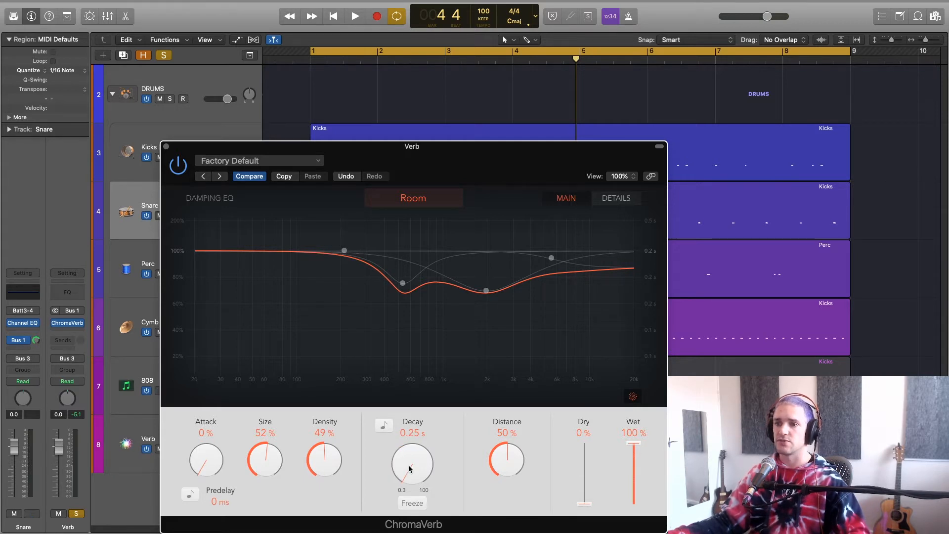
{"action": "key", "text": "space"}
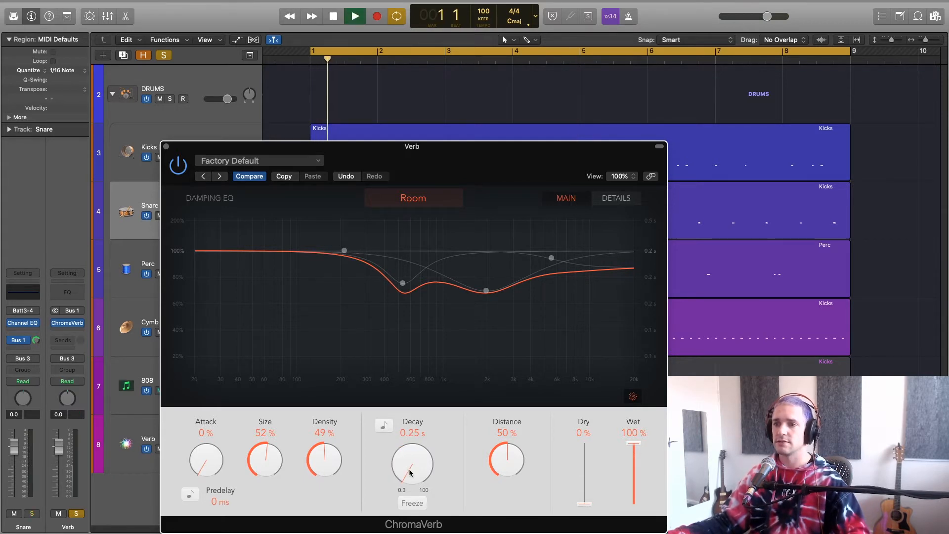
{"action": "key", "text": "space"}
{"action": "left_click_drag", "start_coordinate": [410, 473], "coordinate": [409, 291]}
{"action": "key", "text": "space"}
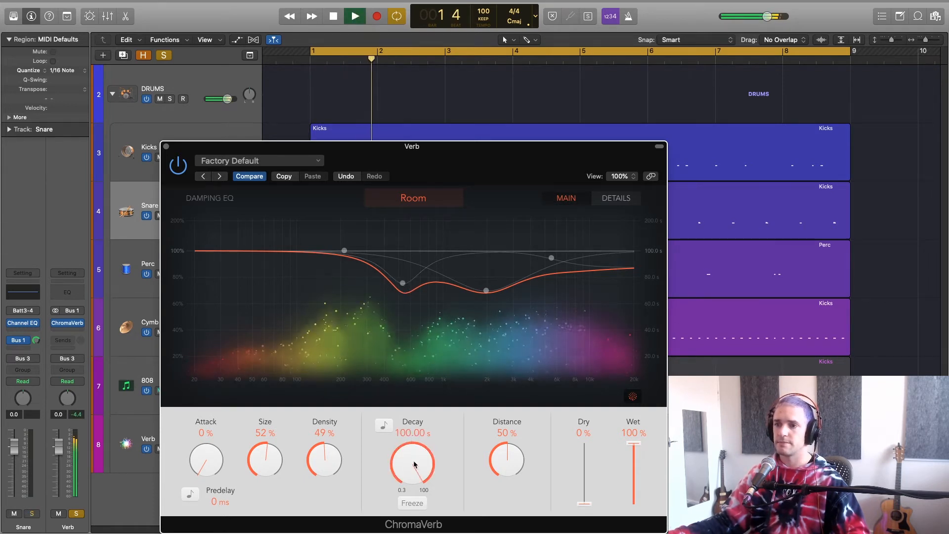
{"action": "key", "text": "space"}
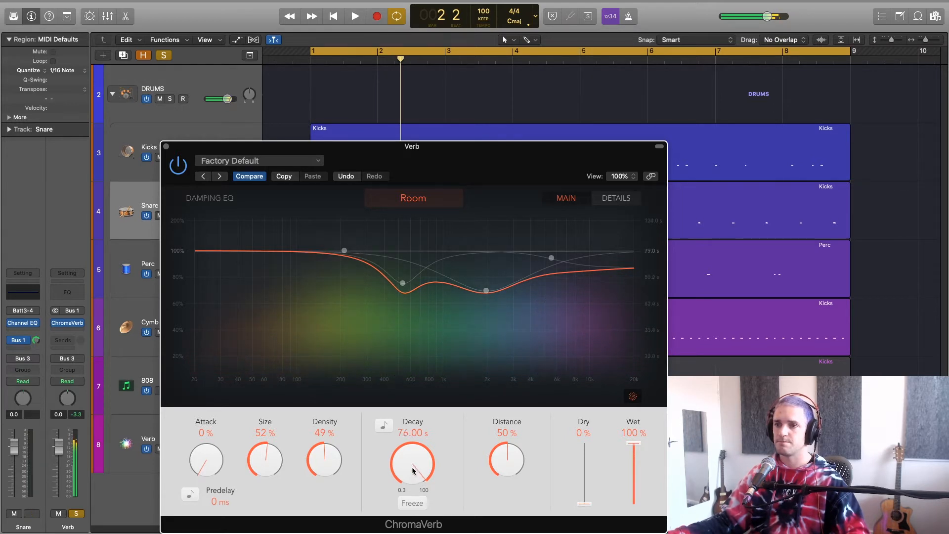
Set the reverb's Decay to 8.00 s, audition Freeze on the sustained tail, and switch Freeze off again
{"action": "left_click_drag", "start_coordinate": [407, 492], "coordinate": [391, 482]}
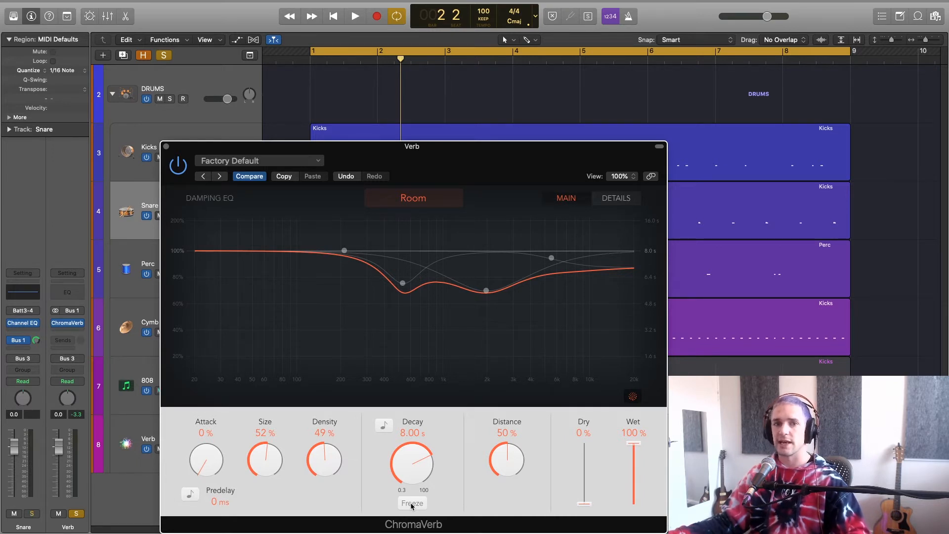
{"action": "key", "text": "space"}
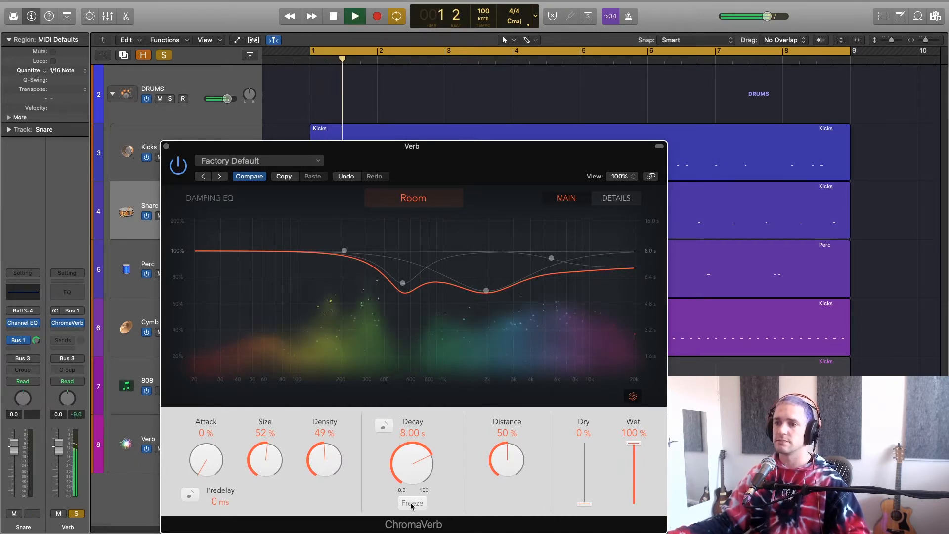
{"action": "left_click", "coordinate": [412, 505]}
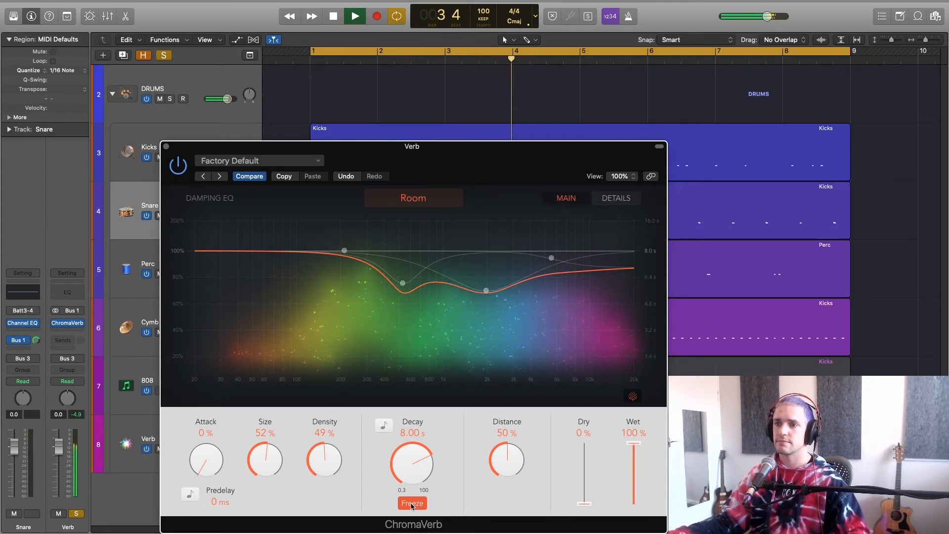
{"action": "key", "text": "space"}
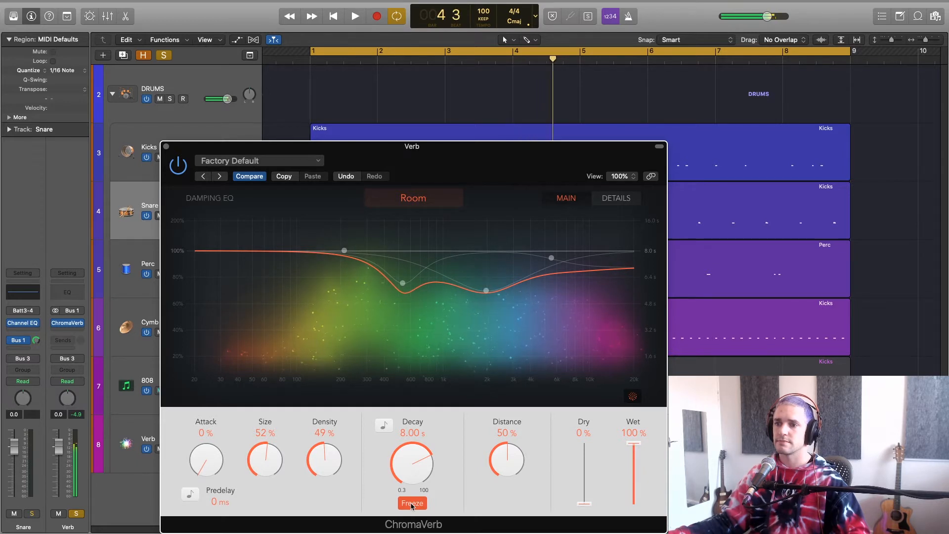
{"action": "left_click", "coordinate": [411, 504]}
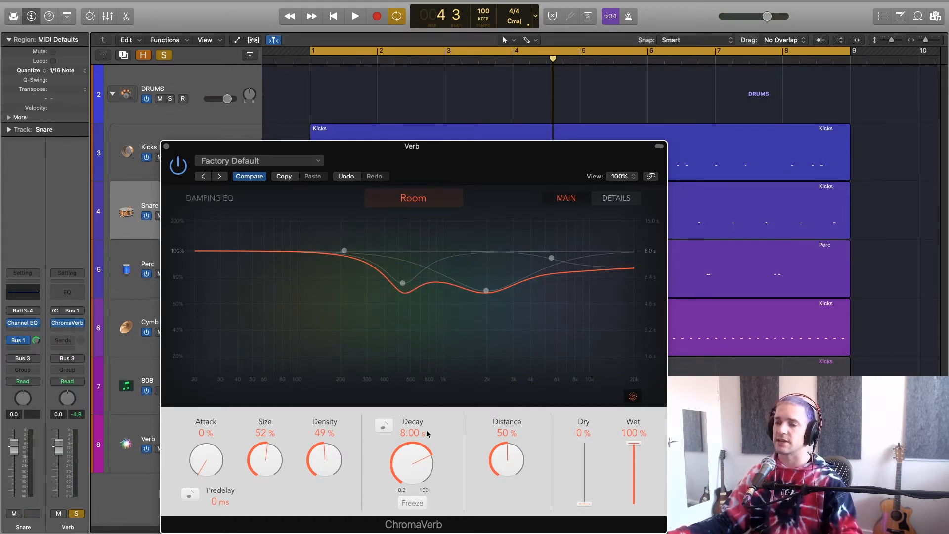
Try a tempo-synced Decay of 1 bar, turn the decay's sync off, and set the Decay to 1.30 s
{"action": "left_click", "coordinate": [384, 426]}
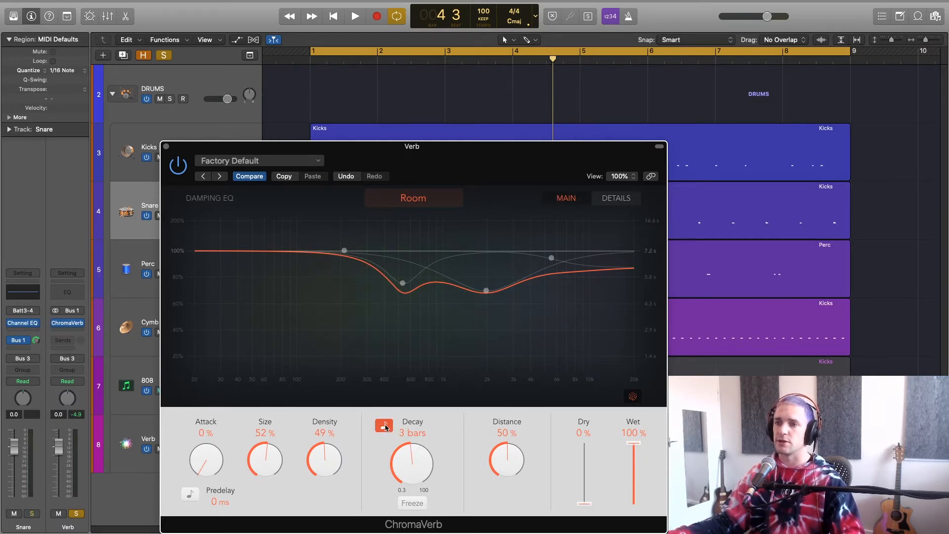
{"action": "left_click_drag", "start_coordinate": [407, 467], "coordinate": [408, 484]}
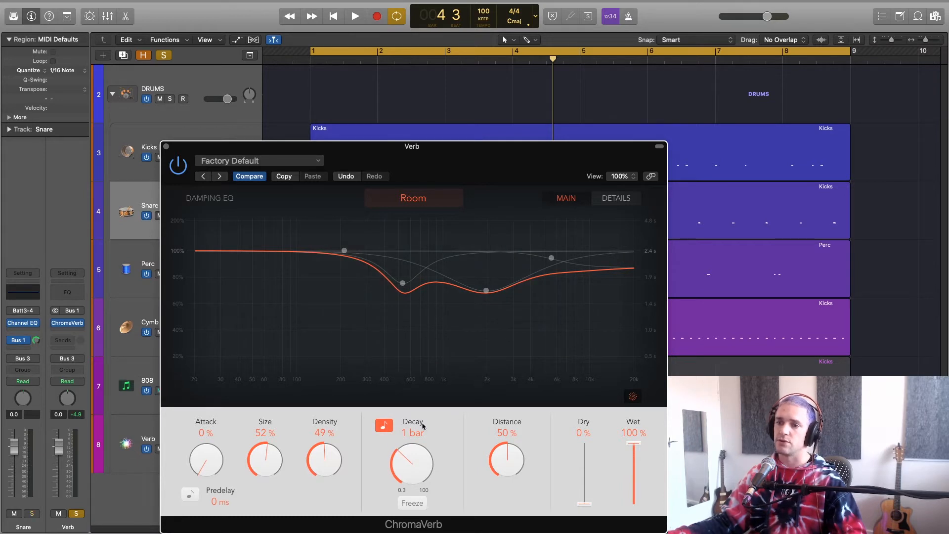
{"action": "left_click", "coordinate": [384, 426]}
{"action": "left_click_drag", "start_coordinate": [416, 468], "coordinate": [416, 478]}
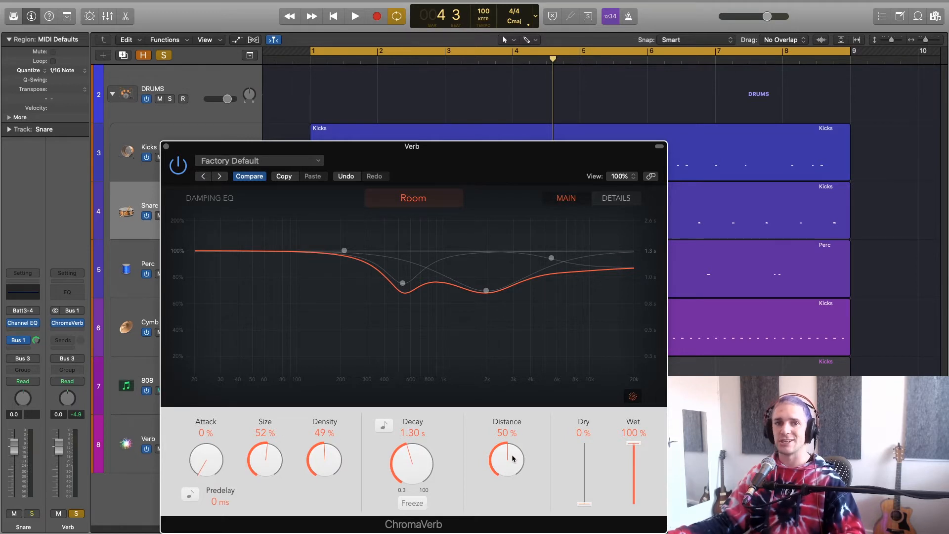
Sweep the reverb's Distance up from 0% during playback, and leave it at 51%
{"action": "left_click_drag", "start_coordinate": [513, 459], "coordinate": [518, 531]}
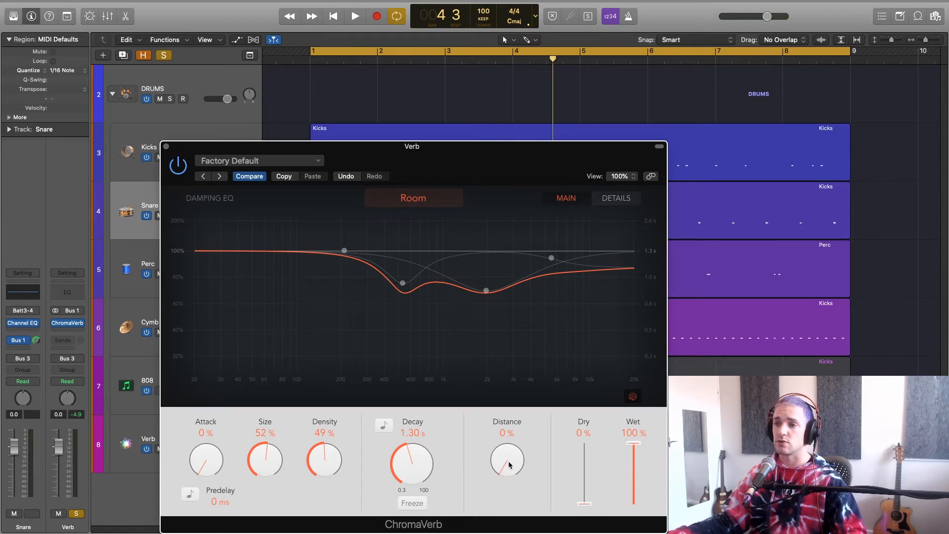
{"action": "key", "text": "space"}
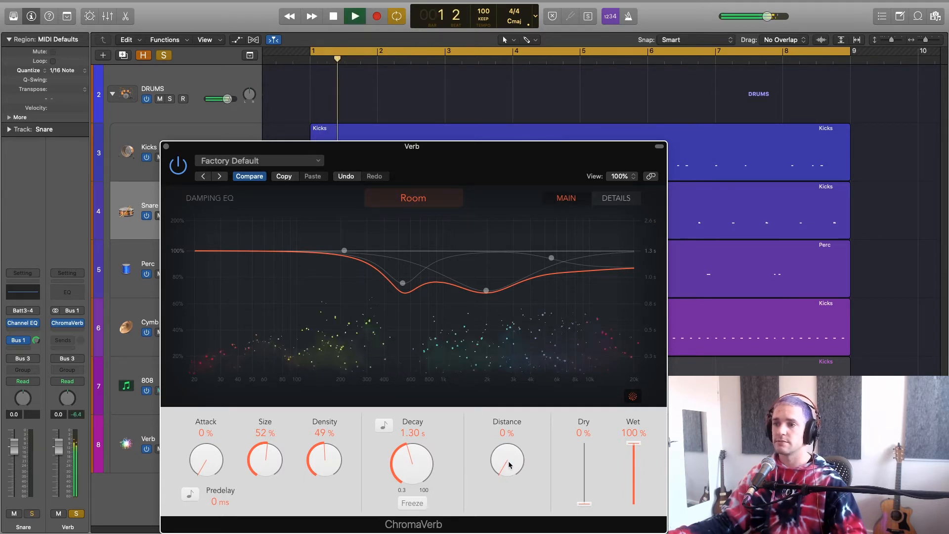
{"action": "left_click_drag", "start_coordinate": [509, 464], "coordinate": [539, 387]}
{"action": "key", "text": "space"}
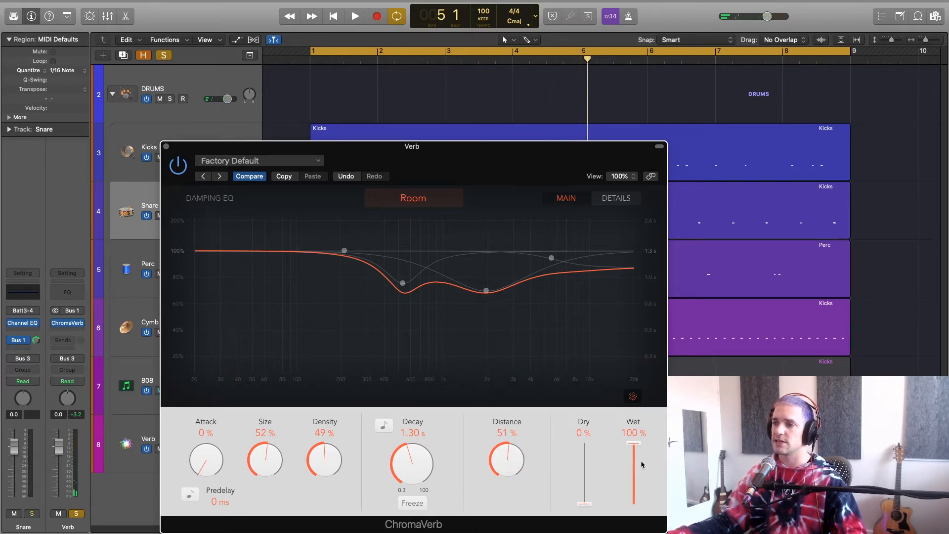
Keep the reverb's Dry level at 0% and Wet level at 100%, and audition the fully wet signal
{"action": "mouse_move", "coordinate": [584, 502]}
{"action": "left_mouse_down"}
{"action": "mouse_move", "coordinate": [587, 446]}
{"action": "mouse_move", "coordinate": [589, 504]}
{"action": "left_mouse_up"}
{"action": "key", "text": "space"}
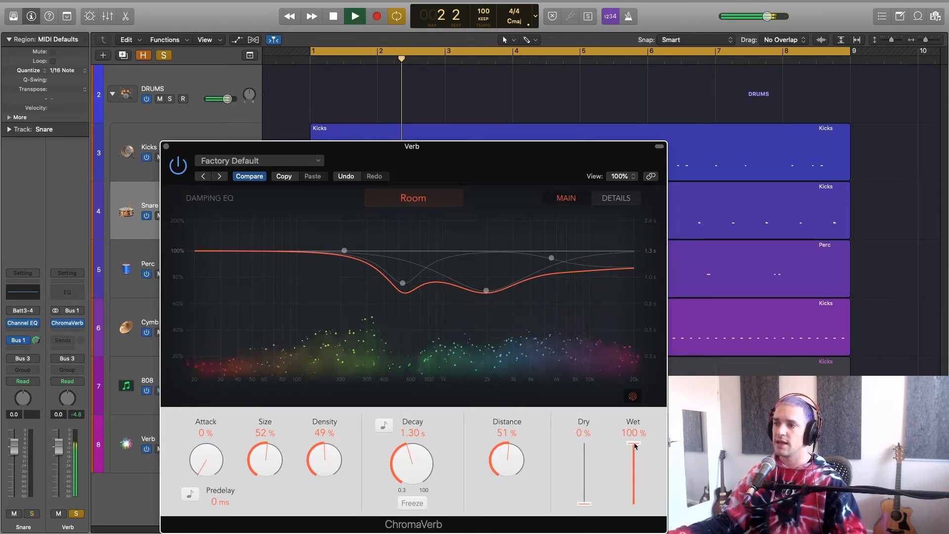
{"action": "key", "text": "space"}
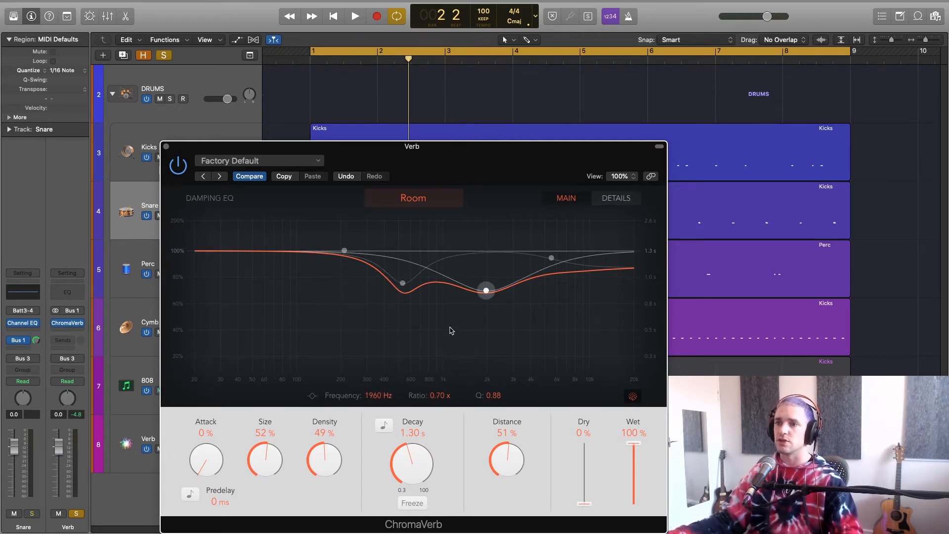
{"action": "key", "text": "space"}
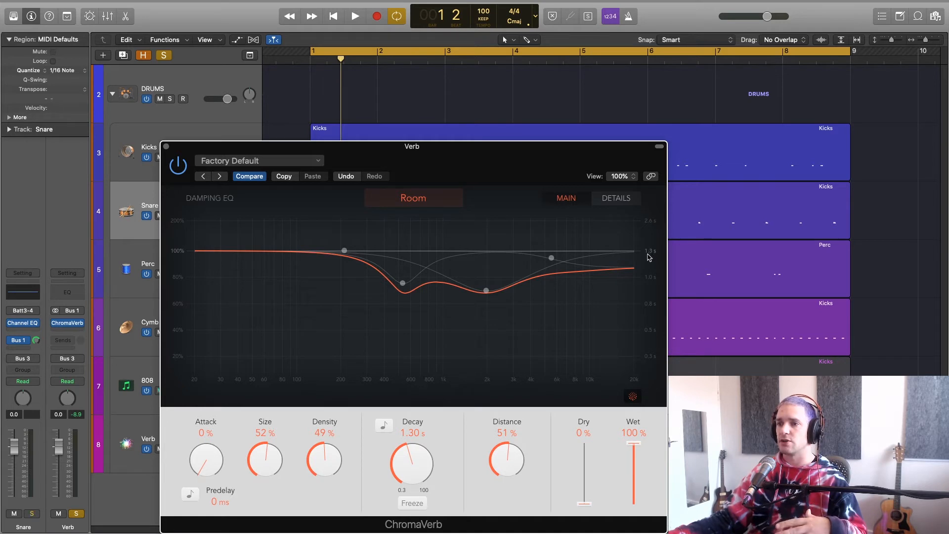
{"action": "key", "text": "s"}
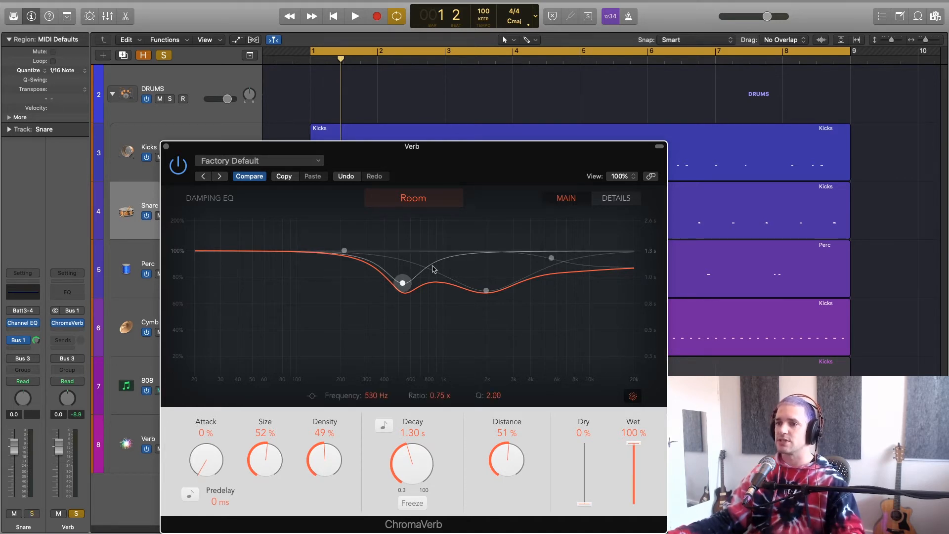
Flatten the damping EQ bands to a ratio of 1.00x at 610, 2150 and 5800 Hz, and set the Decay to 2.00 s
{"action": "left_click_drag", "start_coordinate": [403, 282], "coordinate": [412, 249]}
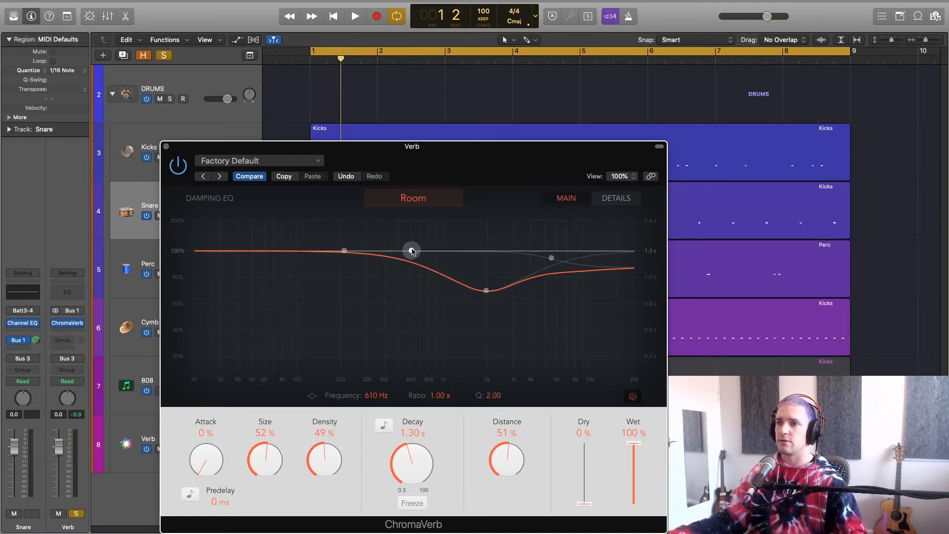
{"action": "left_click_drag", "start_coordinate": [487, 290], "coordinate": [492, 252]}
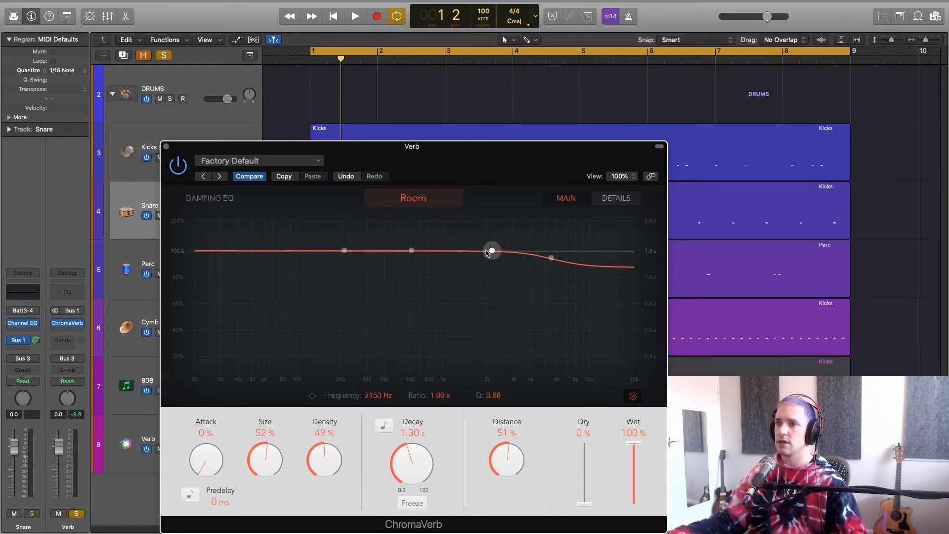
{"action": "left_click_drag", "start_coordinate": [551, 257], "coordinate": [551, 240]}
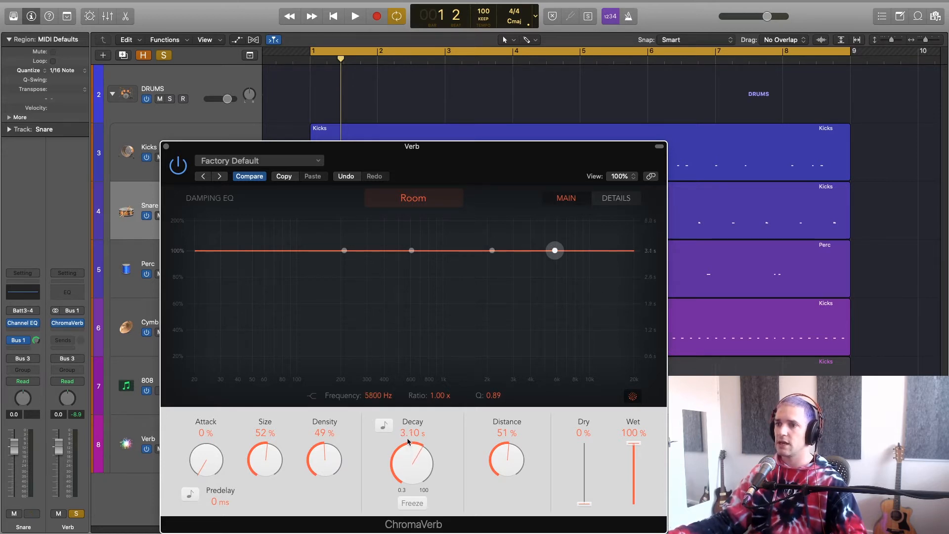
{"action": "left_click_drag", "start_coordinate": [408, 441], "coordinate": [408, 444]}
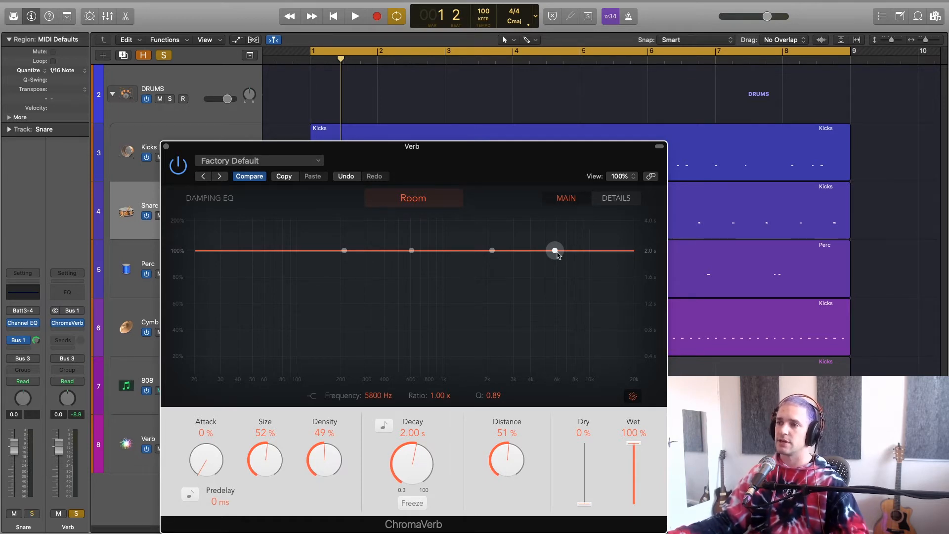
Move the damping EQ's high shelf up and down, raise it to a ratio of 2.00x at 3900 Hz, and audition it
{"action": "left_click_drag", "start_coordinate": [554, 250], "coordinate": [540, 235]}
{"action": "left_click_drag", "start_coordinate": [544, 184], "coordinate": [530, 383]}
{"action": "left_click_drag", "start_coordinate": [542, 317], "coordinate": [536, 194]}
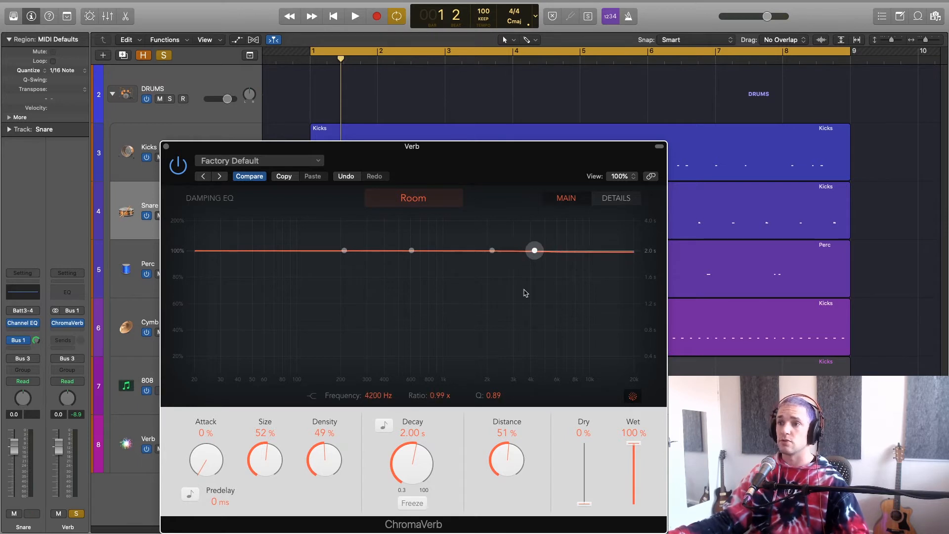
{"action": "left_click_drag", "start_coordinate": [535, 250], "coordinate": [532, 216]}
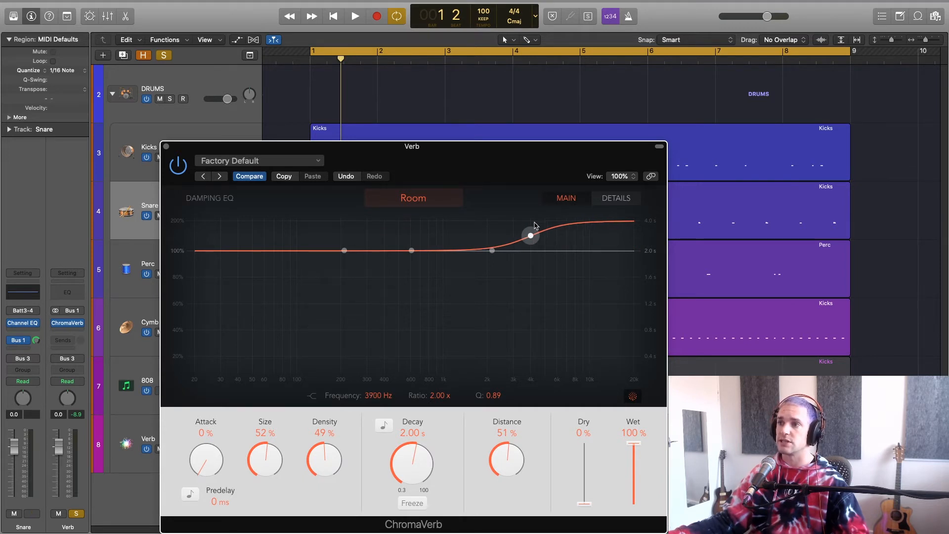
{"action": "key", "text": "space"}
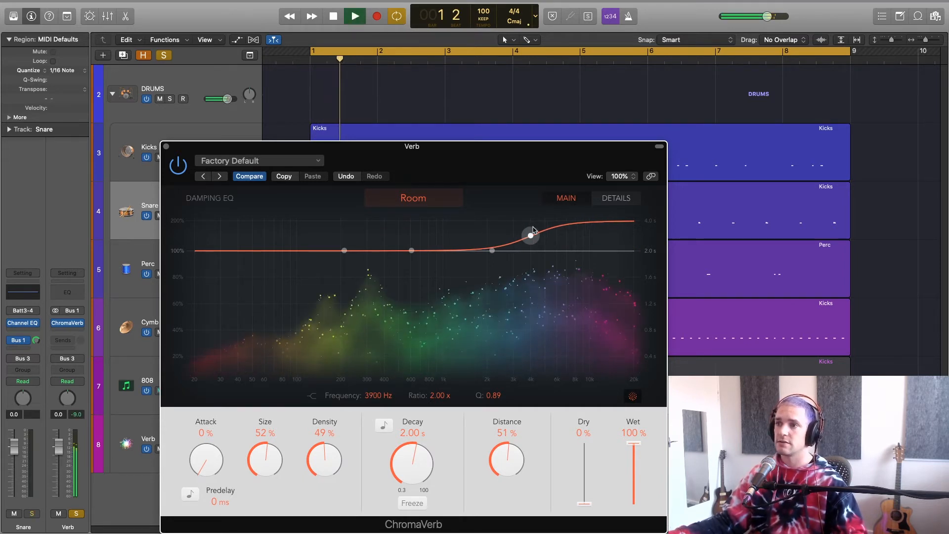
{"action": "key", "text": "space"}
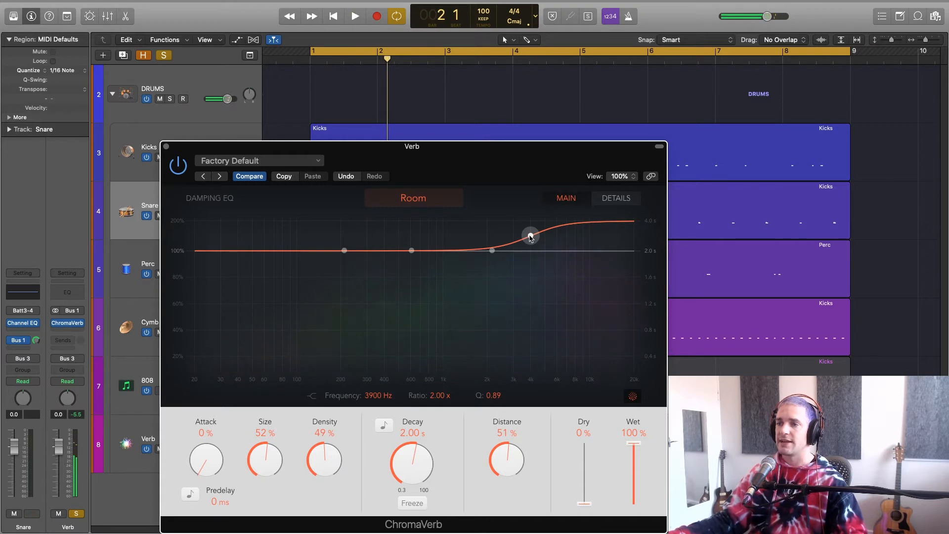
Compare the damping EQ's high shelf at ratios of 1.00x and 2.00x at 3700 Hz during playback
{"action": "left_click_drag", "start_coordinate": [530, 236], "coordinate": [527, 268]}
{"action": "key", "text": "space"}
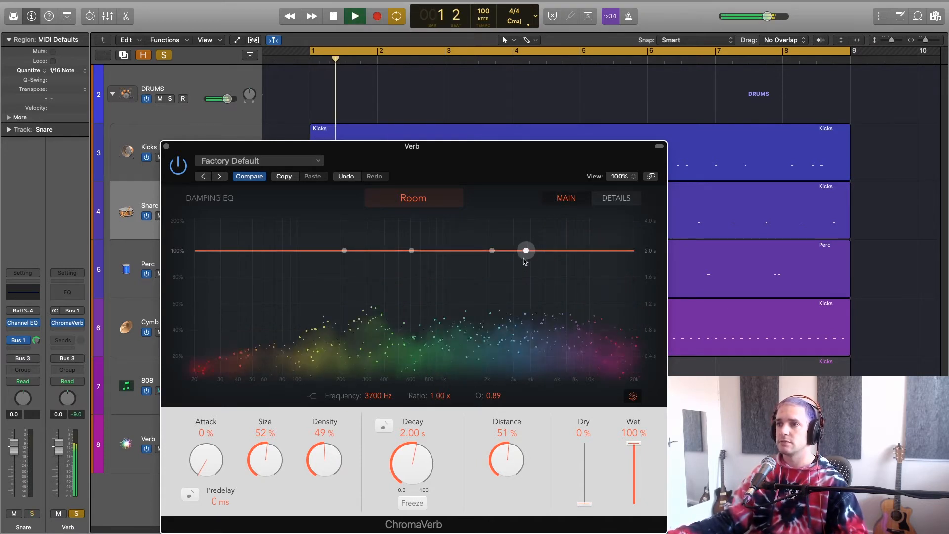
{"action": "left_click_drag", "start_coordinate": [527, 254], "coordinate": [528, 218]}
{"action": "key", "text": "space"}
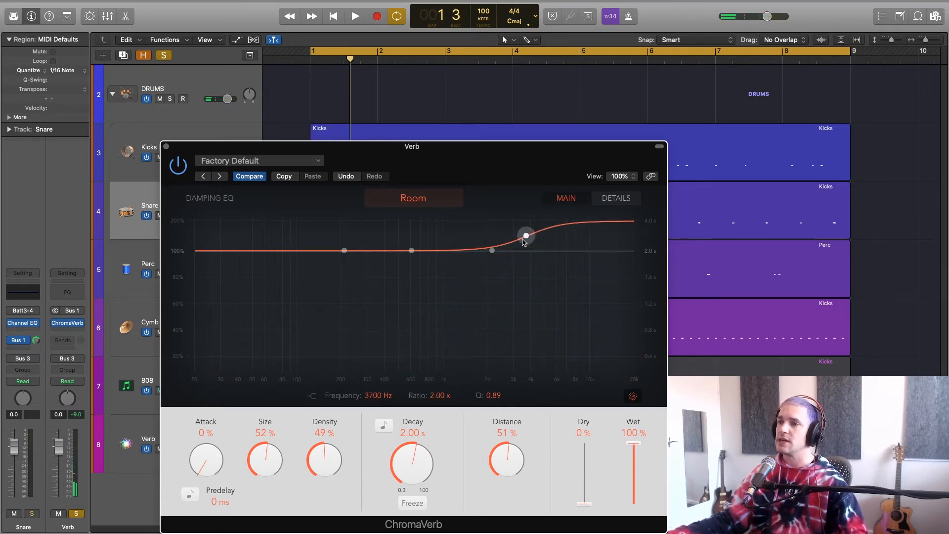
Lower the damping EQ's high shelf to a ratio of 0.57x at 2500 Hz while auditioning it, and stop playback
{"action": "left_click_drag", "start_coordinate": [524, 242], "coordinate": [514, 276]}
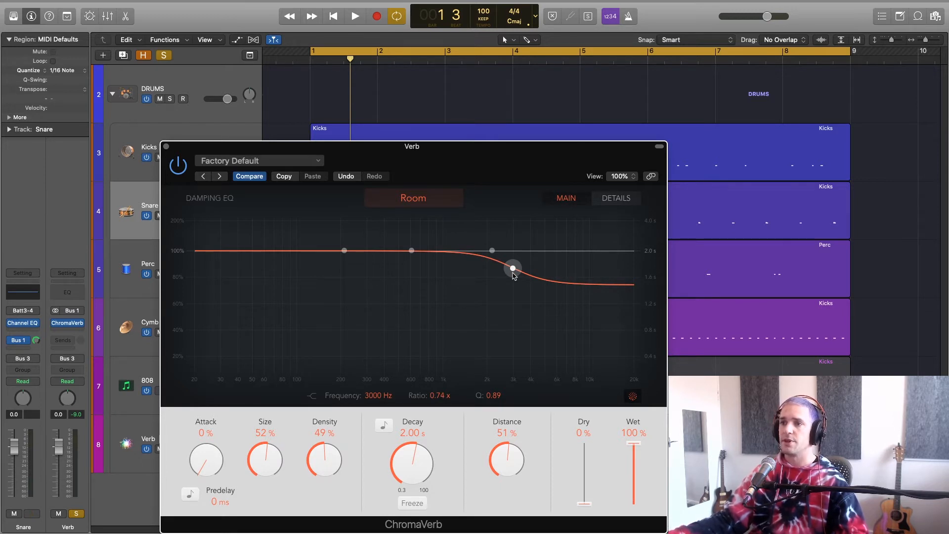
{"action": "key", "text": "space"}
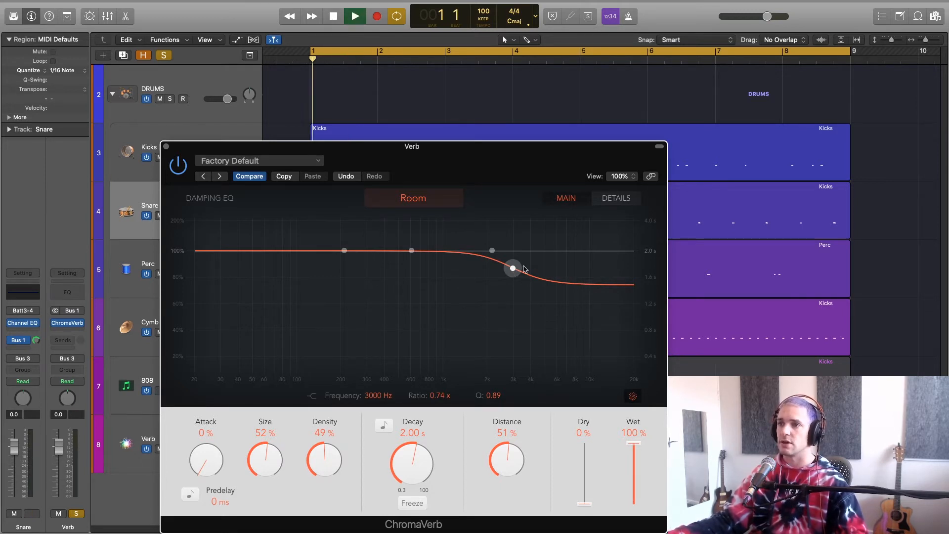
{"action": "left_click_drag", "start_coordinate": [514, 271], "coordinate": [503, 292]}
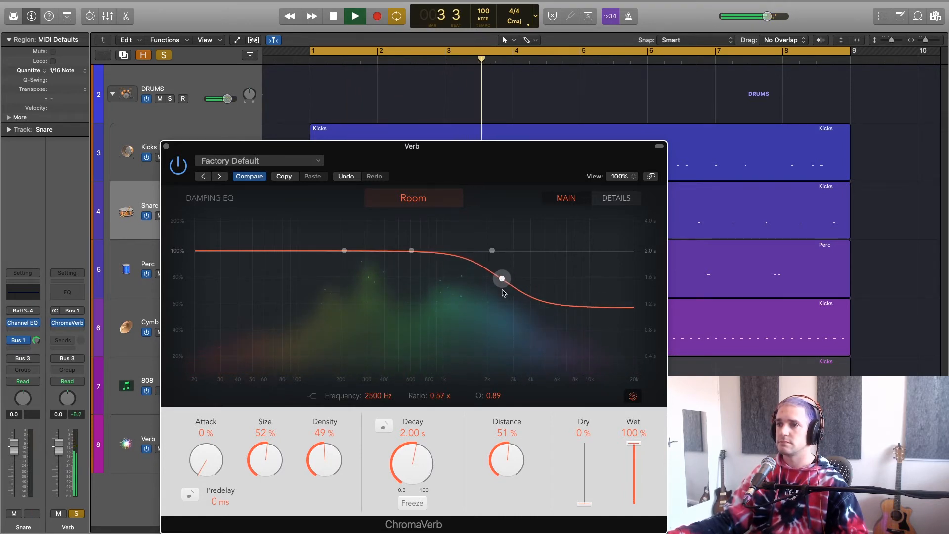
{"action": "key", "text": "space"}
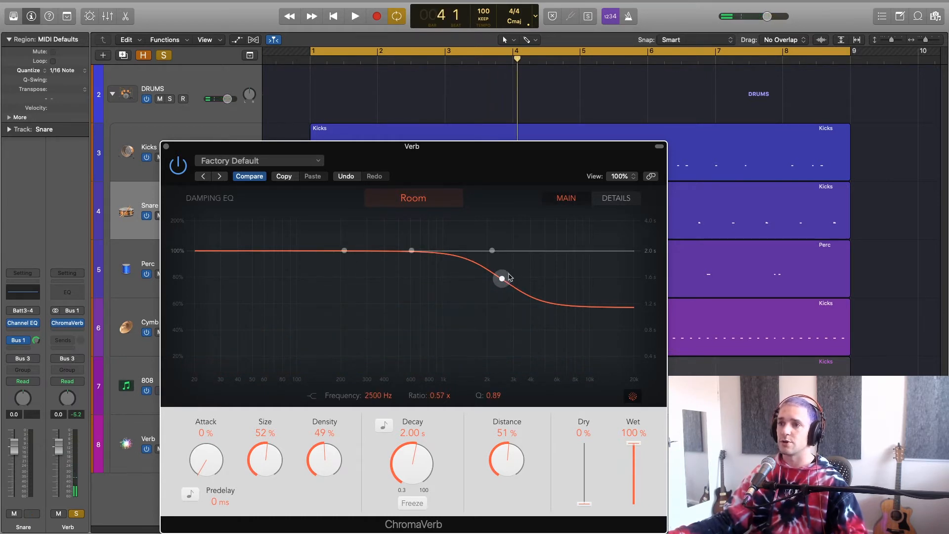
Flatten the damping EQ's high shelf to a ratio of 1.00x at 3050 Hz, and check the Quality options among the detail settings
{"action": "left_click_drag", "start_coordinate": [502, 278], "coordinate": [515, 250]}
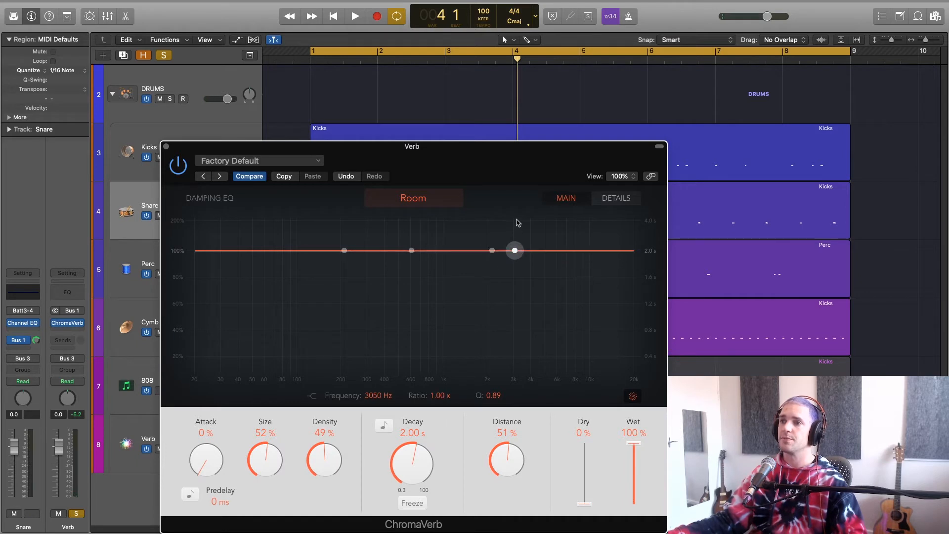
{"action": "left_click", "coordinate": [618, 198]}
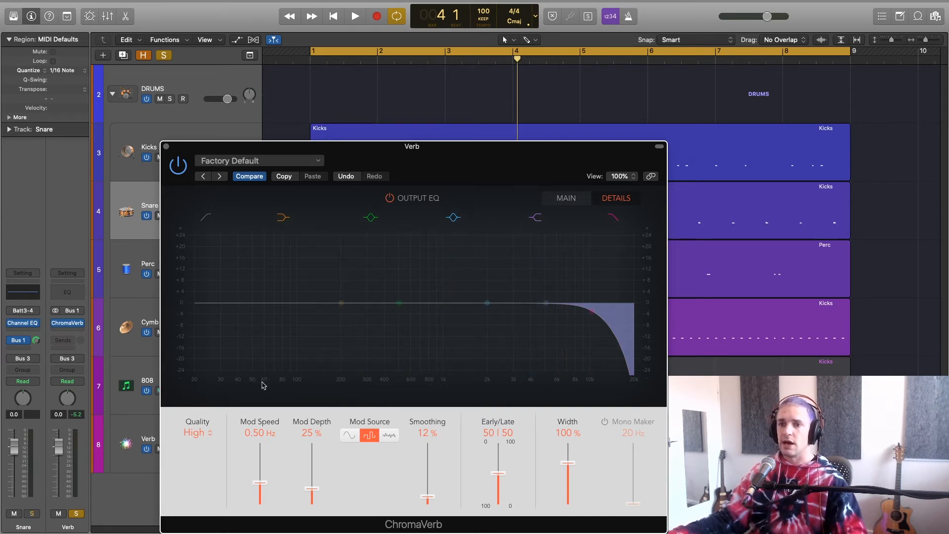
{"action": "left_click", "coordinate": [209, 434]}
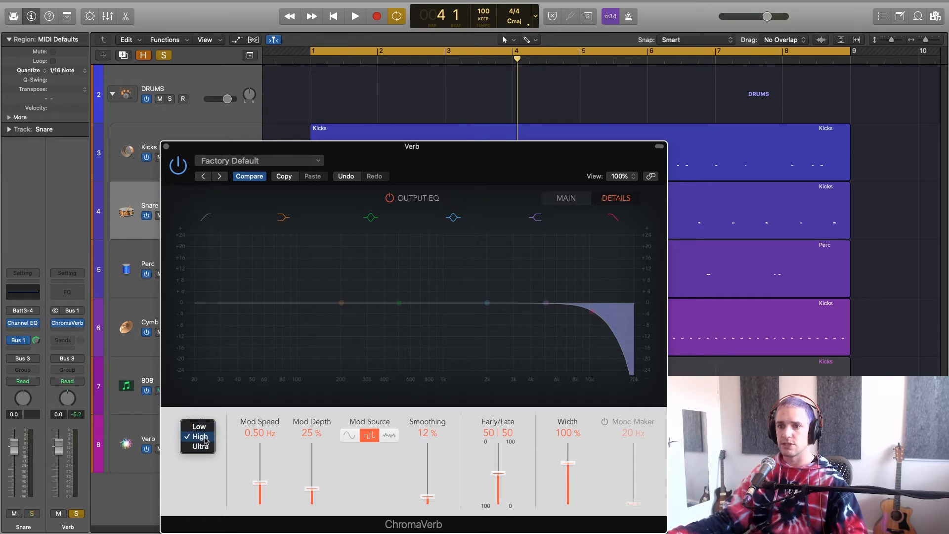
{"action": "left_click", "coordinate": [202, 457]}
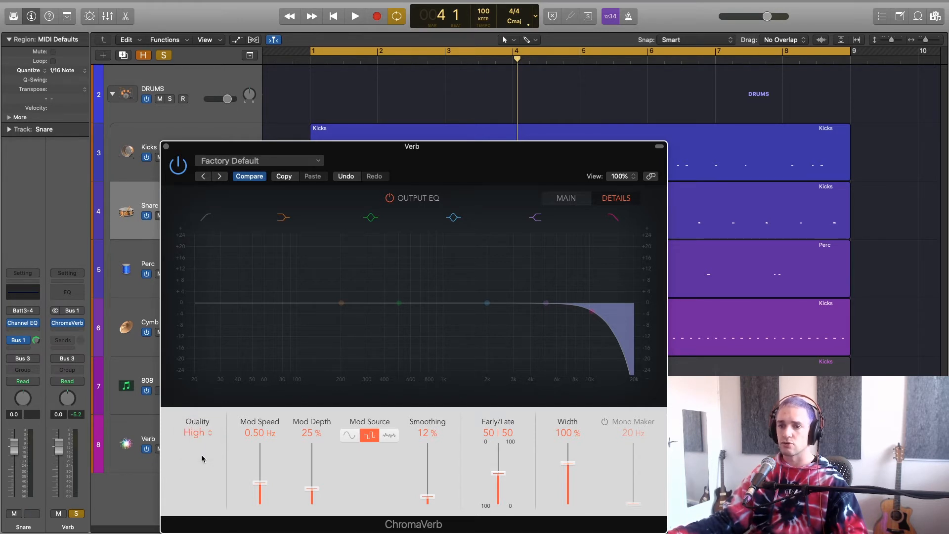
Audition the reverb at Low, High and Ultra quality during playback, stop, and set the Quality back to Low
{"action": "left_click", "coordinate": [213, 435]}
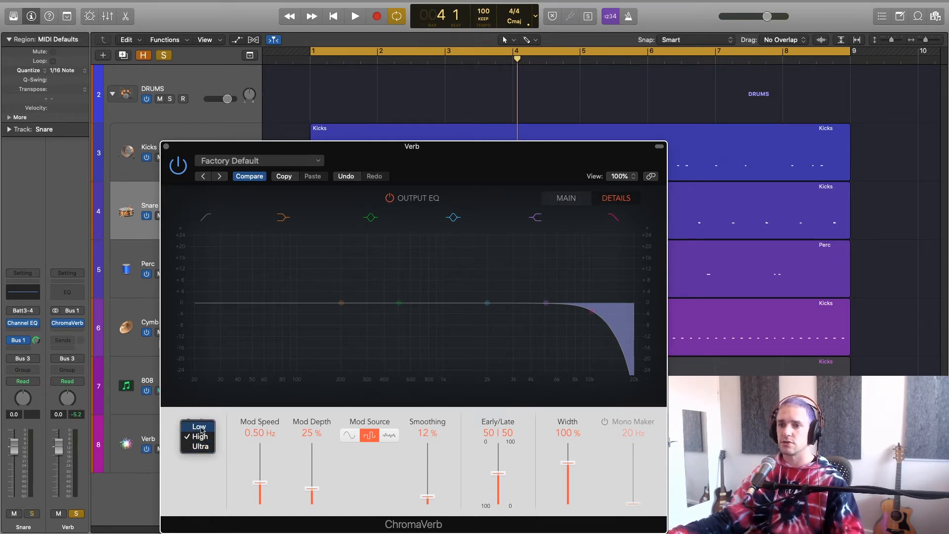
{"action": "left_click", "coordinate": [201, 431]}
{"action": "key", "text": "space"}
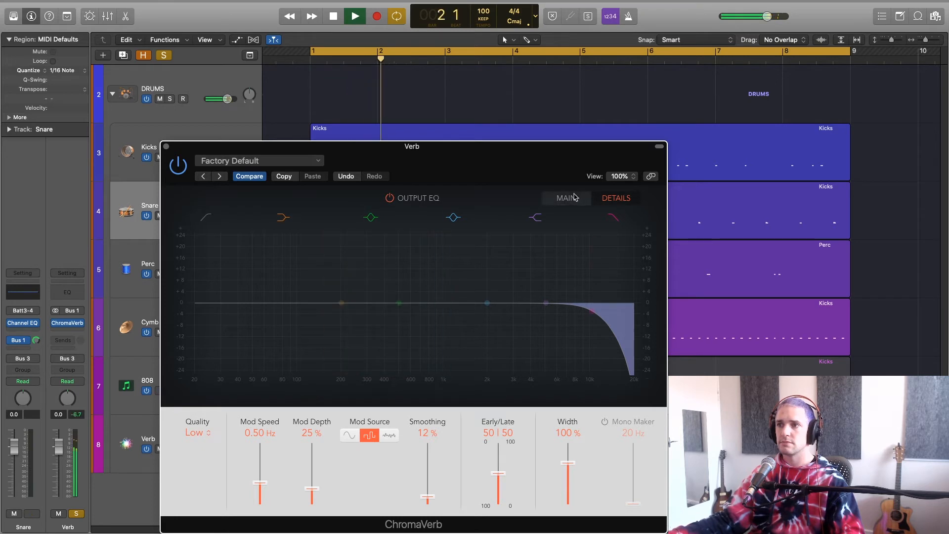
{"action": "left_click", "coordinate": [610, 202]}
{"action": "left_click", "coordinate": [613, 197]}
{"action": "left_click", "coordinate": [198, 436]}
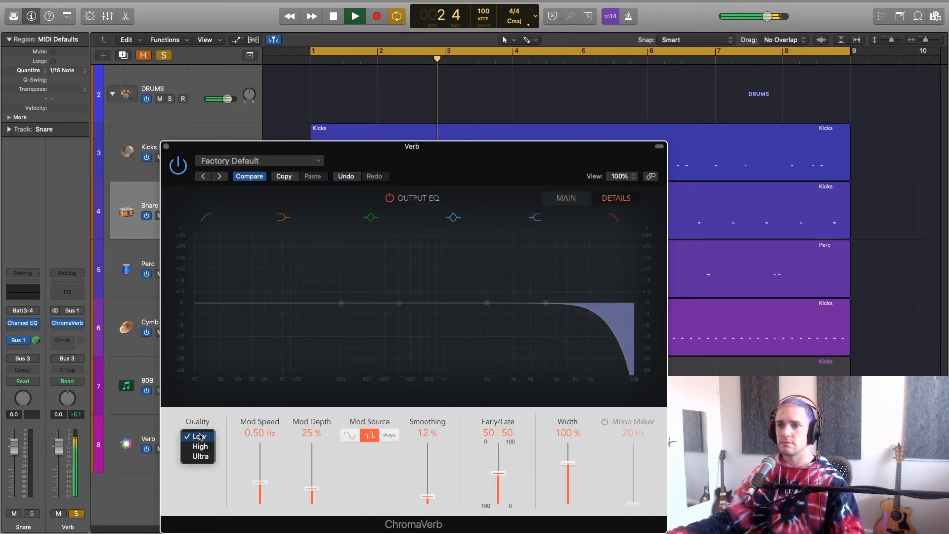
{"action": "left_click", "coordinate": [200, 448]}
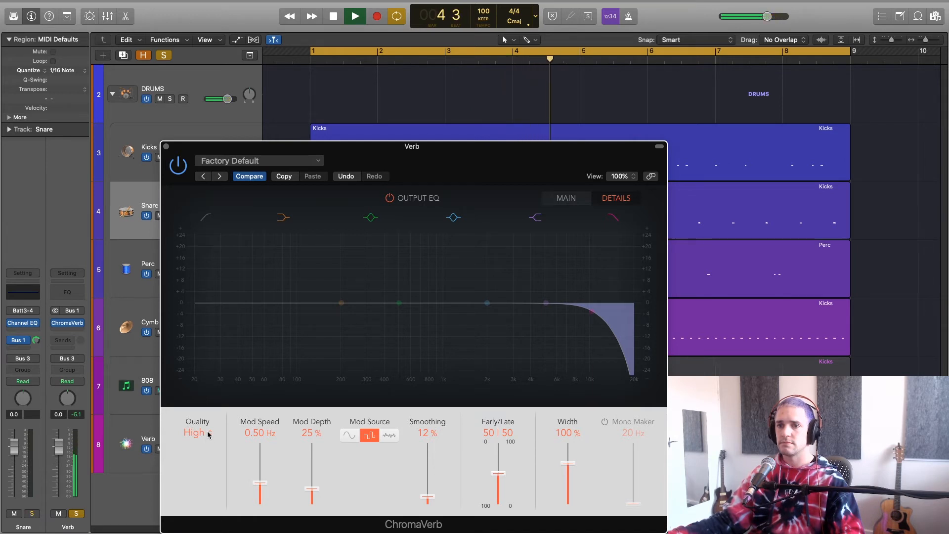
{"action": "left_click", "coordinate": [207, 434]}
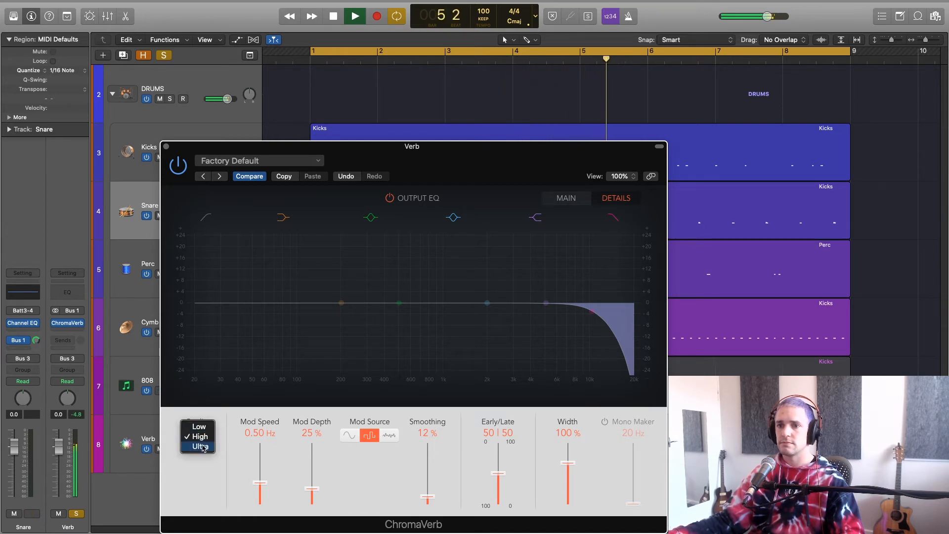
{"action": "left_click", "coordinate": [202, 448]}
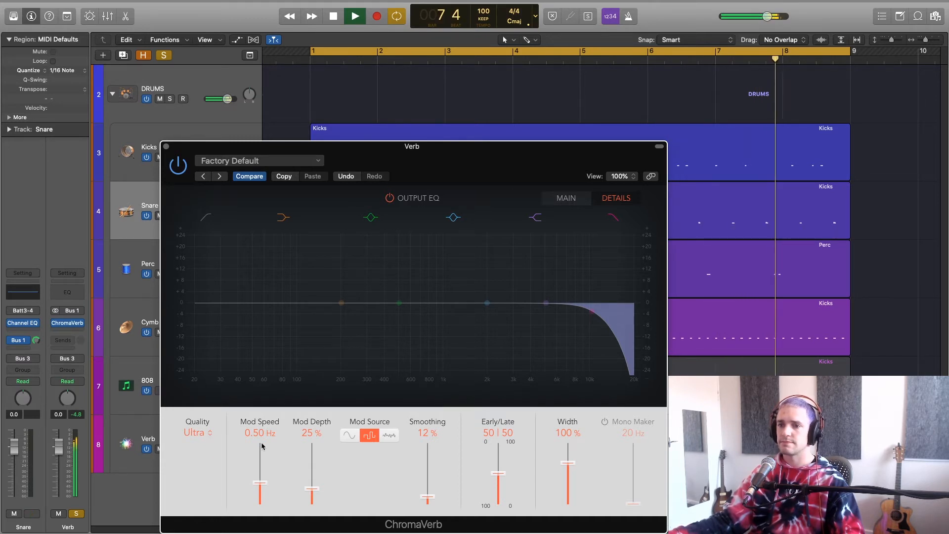
{"action": "key", "text": "space"}
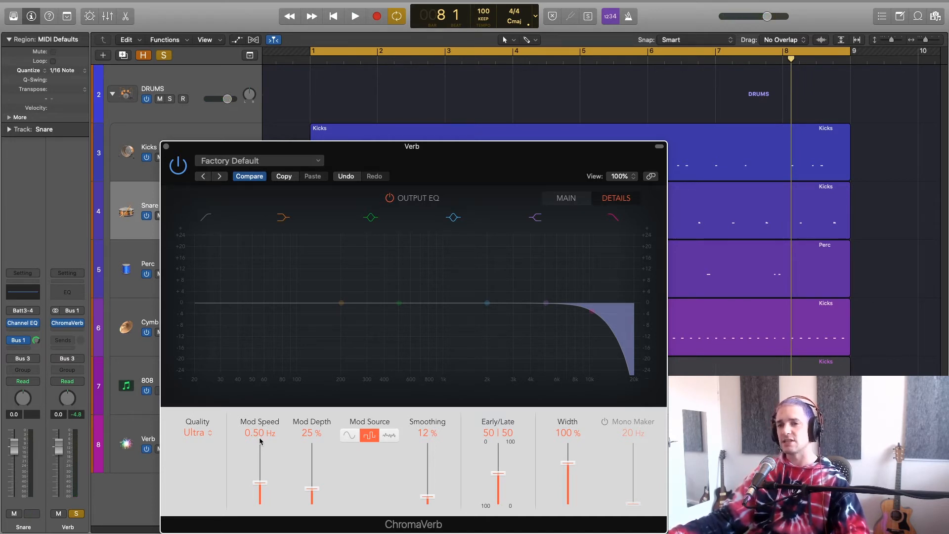
{"action": "left_click", "coordinate": [211, 436]}
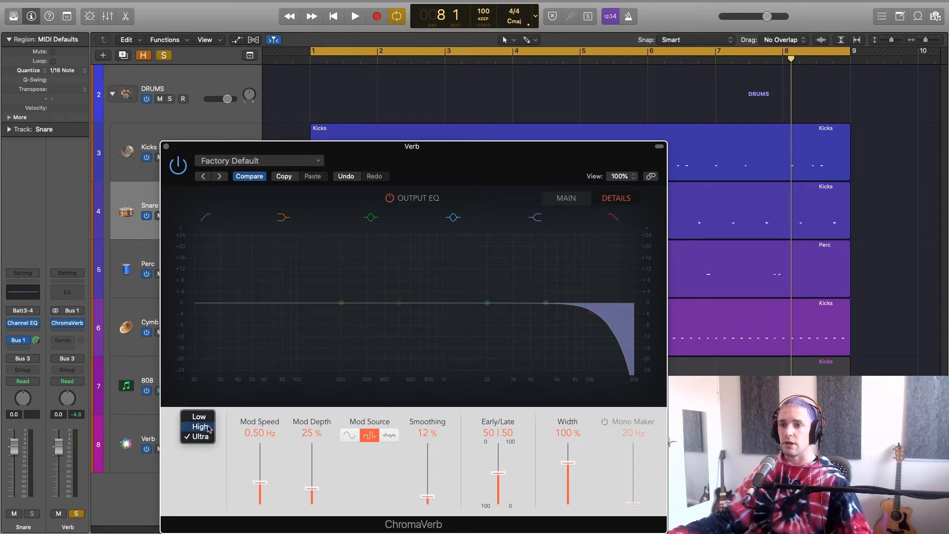
{"action": "left_click", "coordinate": [199, 416]}
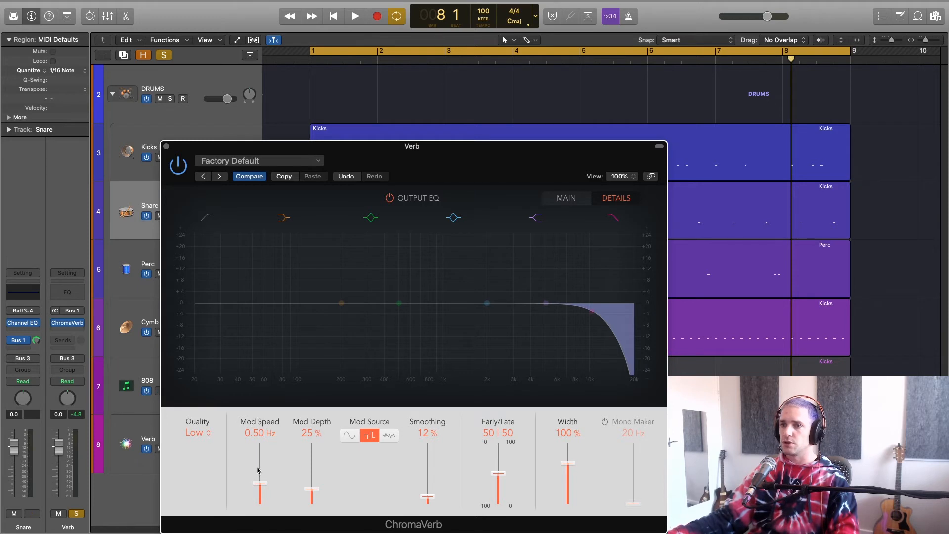
Raise Mod Speed to 10.00 Hz and Mod Depth to 100 %, and try the sine and random mod sources before choosing noise
{"action": "left_click_drag", "start_coordinate": [261, 483], "coordinate": [264, 414]}
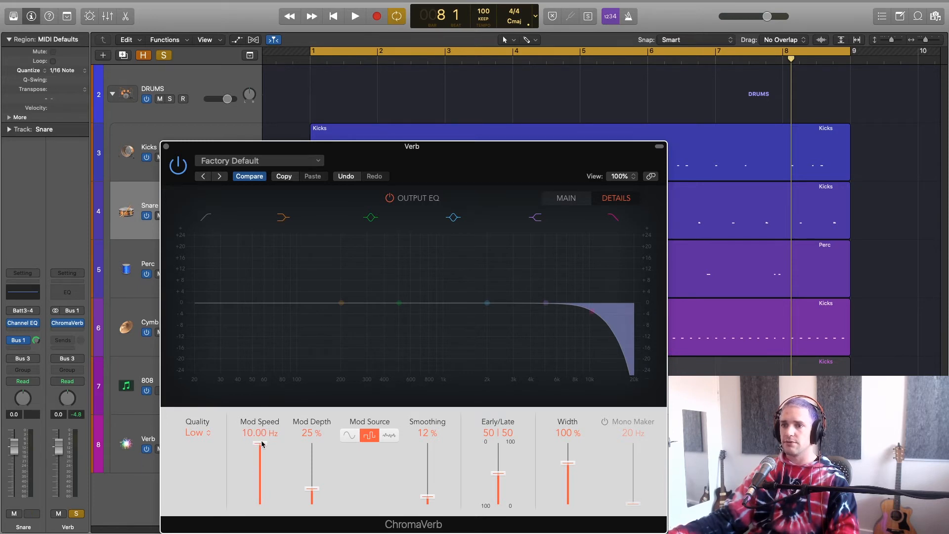
{"action": "left_click_drag", "start_coordinate": [317, 490], "coordinate": [307, 423]}
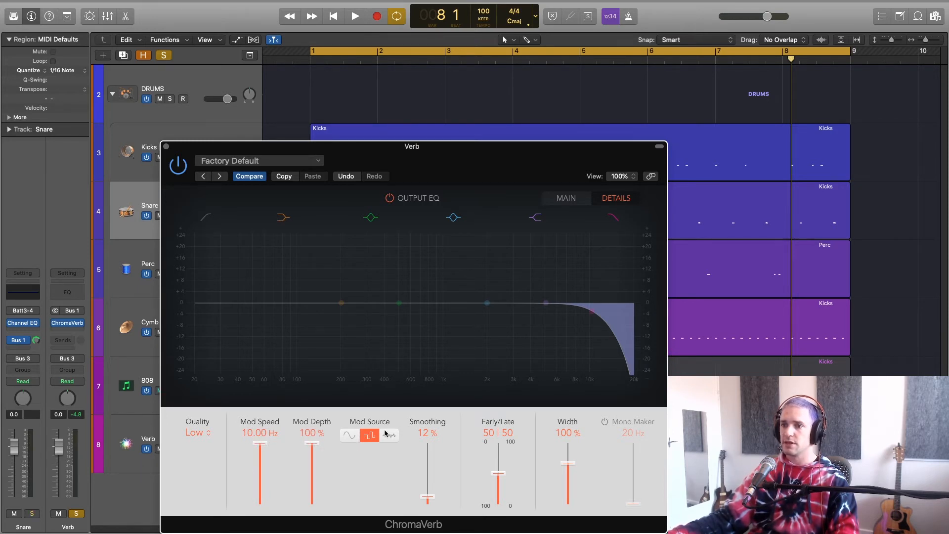
{"action": "left_click", "coordinate": [350, 435]}
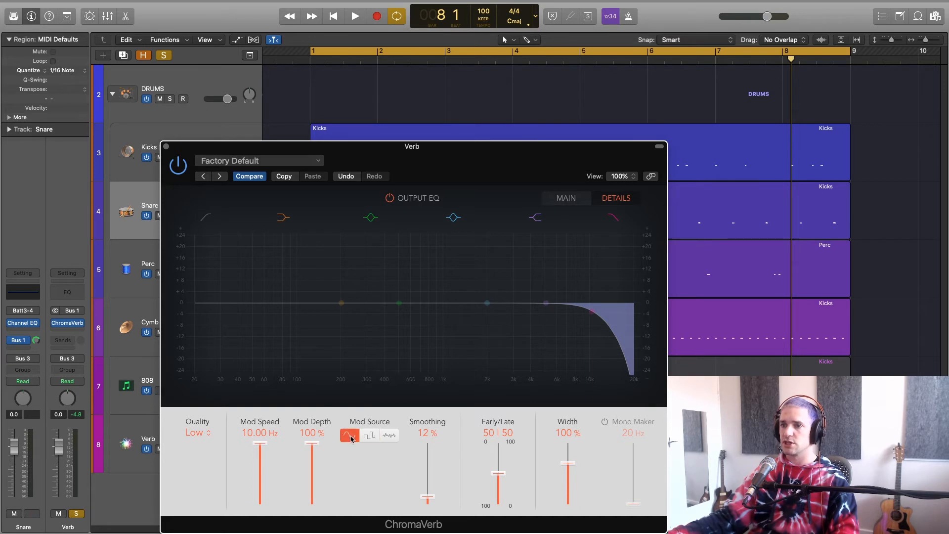
{"action": "left_click", "coordinate": [370, 435]}
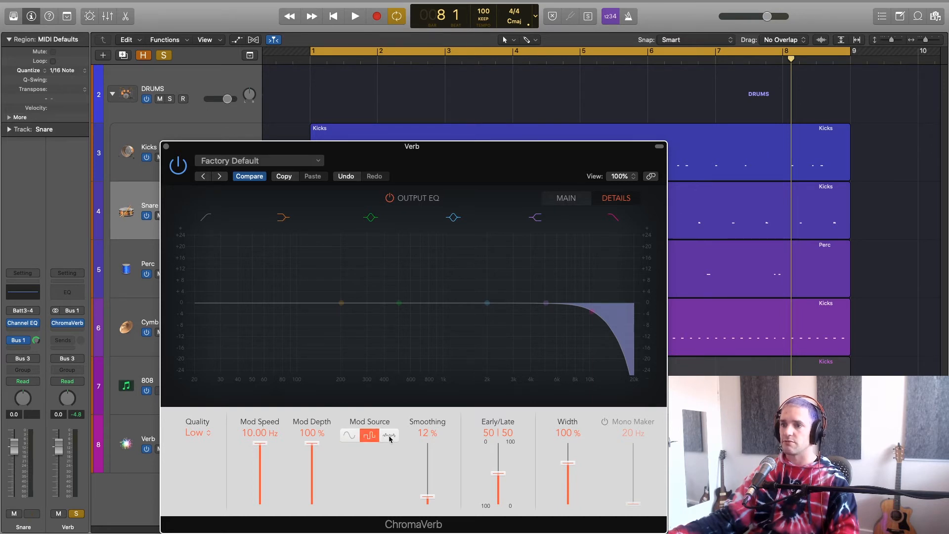
{"action": "left_click", "coordinate": [390, 436]}
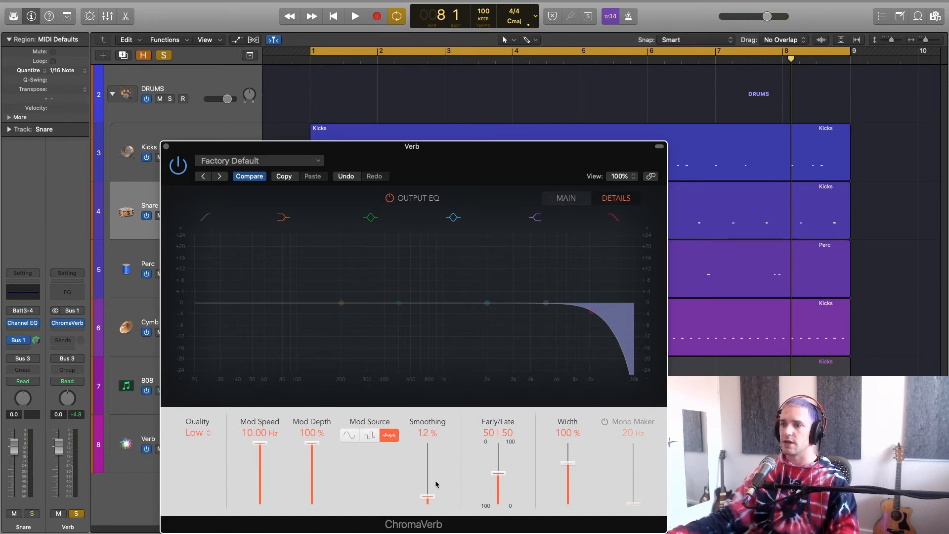
Set Smoothing to 0 % and Mod Speed to 1.30 Hz, and lower Mod Depth to 55 % before restoring it to 100 %
{"action": "left_click_drag", "start_coordinate": [432, 499], "coordinate": [428, 507]}
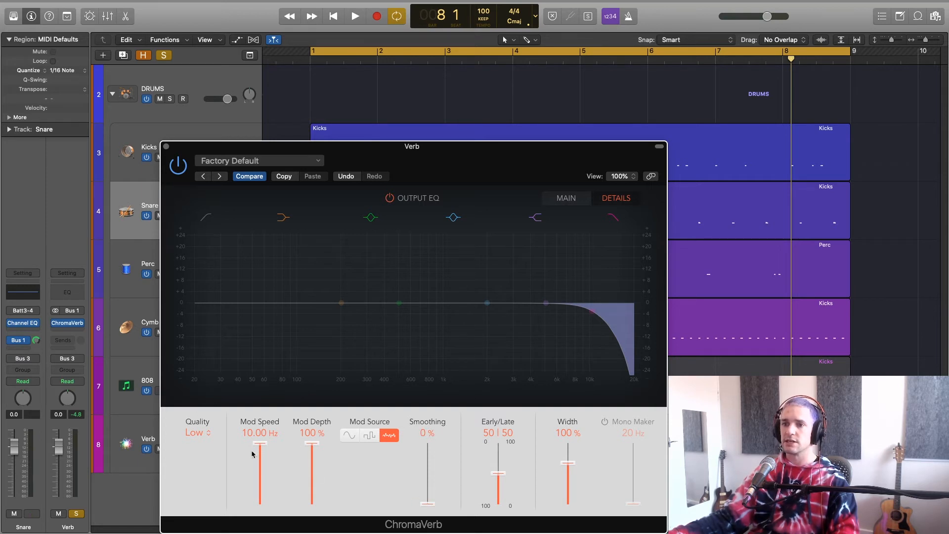
{"action": "left_click_drag", "start_coordinate": [259, 444], "coordinate": [266, 474]}
{"action": "left_click_drag", "start_coordinate": [311, 444], "coordinate": [312, 476]}
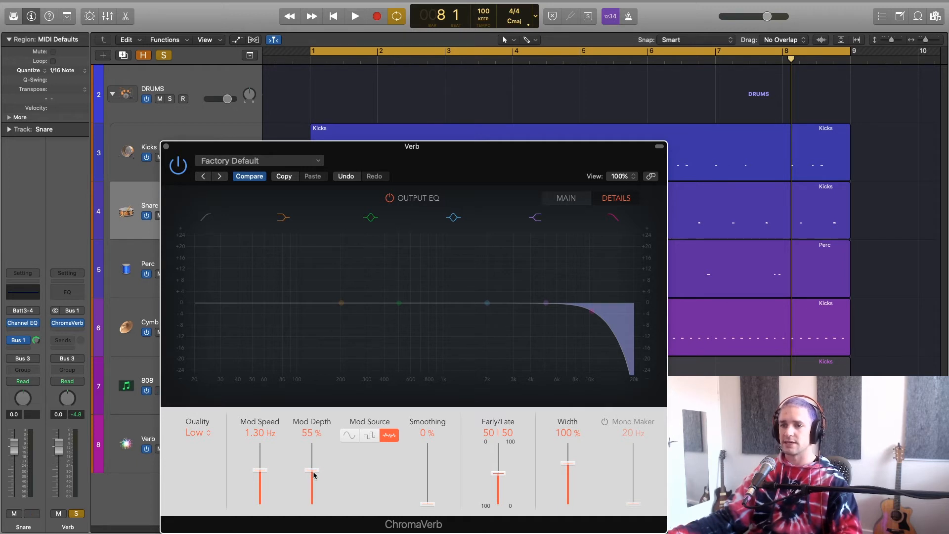
{"action": "left_click_drag", "start_coordinate": [313, 476], "coordinate": [320, 443]}
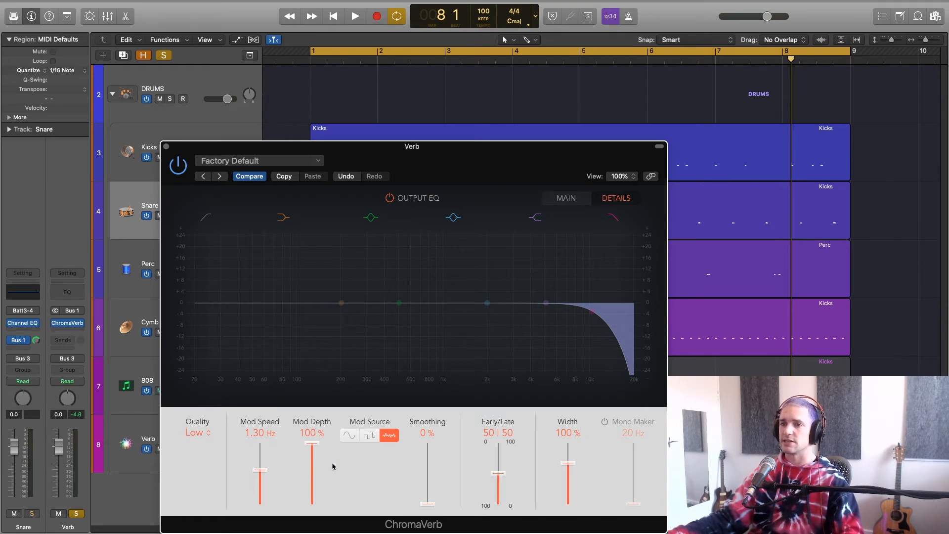
Audition the reverb from the project start with the noise and sine mod sources at 100 % Mod Depth
{"action": "key", "text": "Return"}
{"action": "key", "text": "space"}
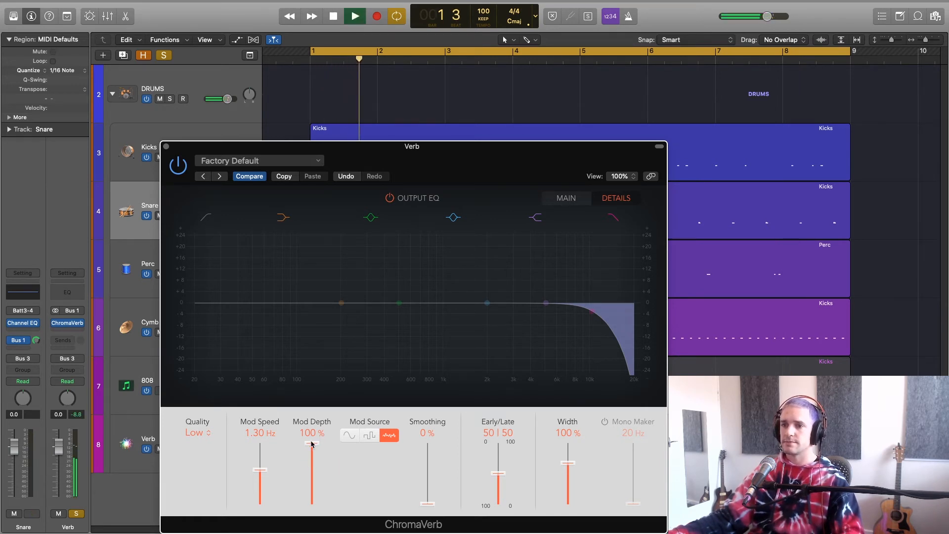
{"action": "left_click_drag", "start_coordinate": [312, 444], "coordinate": [325, 392]}
{"action": "key", "text": "space"}
{"action": "left_click", "coordinate": [348, 435]}
{"action": "key", "text": "space"}
{"action": "key", "text": "space"}
Audition the random mod source while lowering Mod Depth from full to off, and stop playback
{"action": "left_click", "coordinate": [369, 436]}
{"action": "key", "text": "space"}
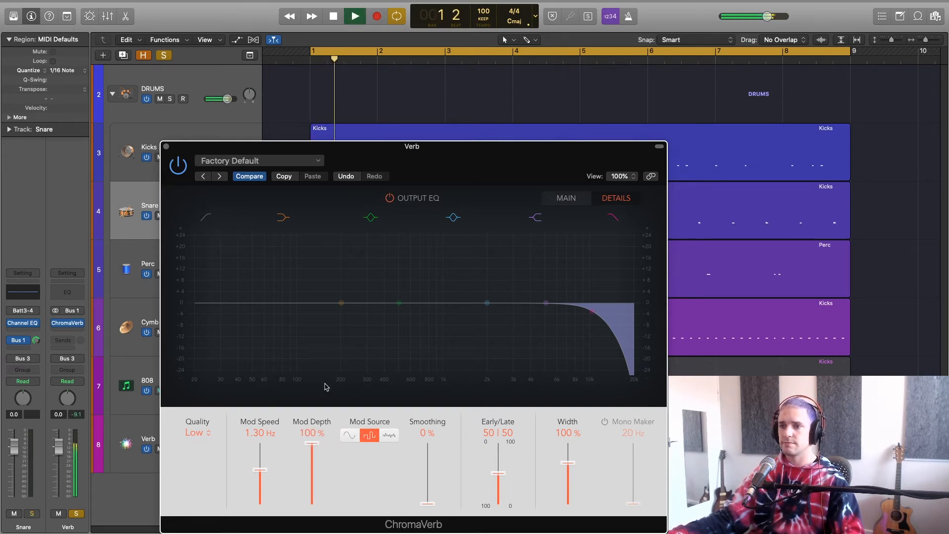
{"action": "left_click_drag", "start_coordinate": [312, 443], "coordinate": [311, 505]}
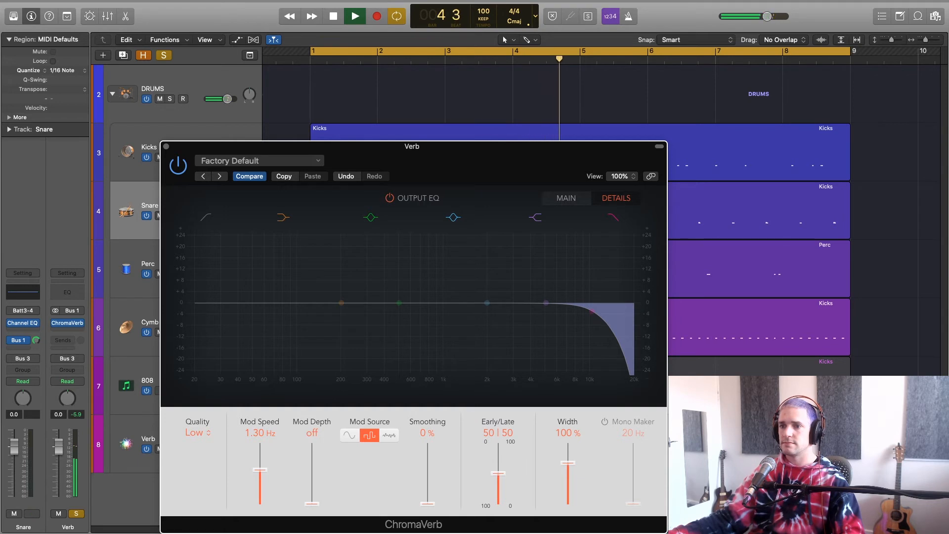
{"action": "key", "text": "space"}
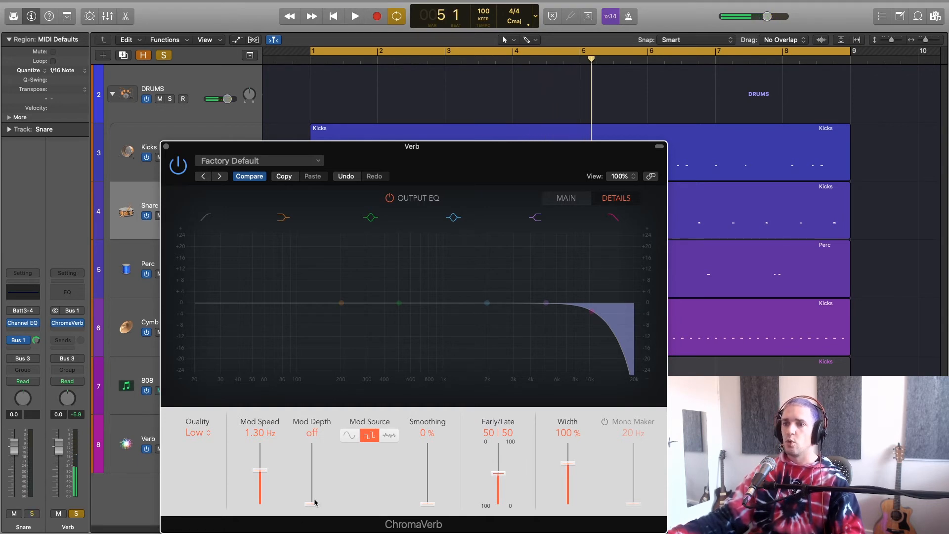
Set Mod Depth to 62 %, and switch the mod source to sine and finally to noise
{"action": "left_click_drag", "start_coordinate": [315, 503], "coordinate": [321, 460]}
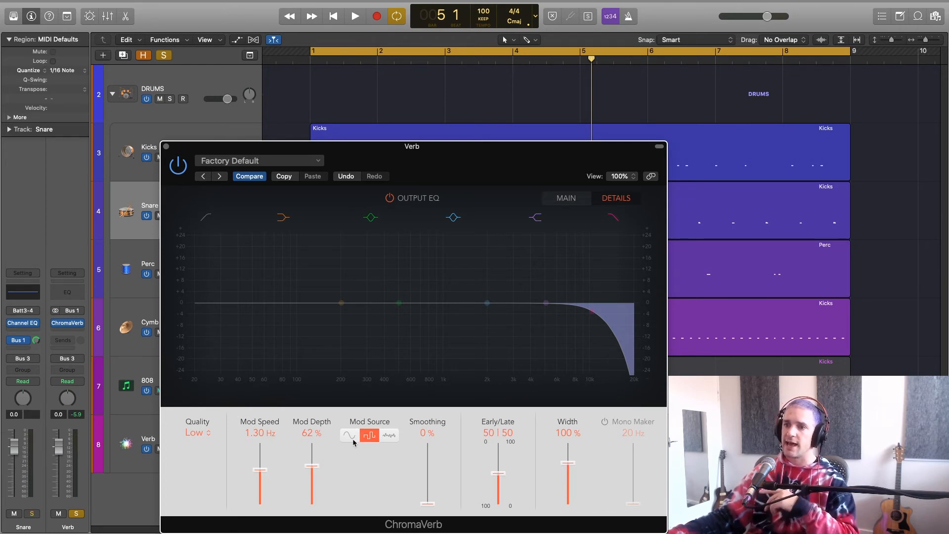
{"action": "left_click", "coordinate": [349, 436]}
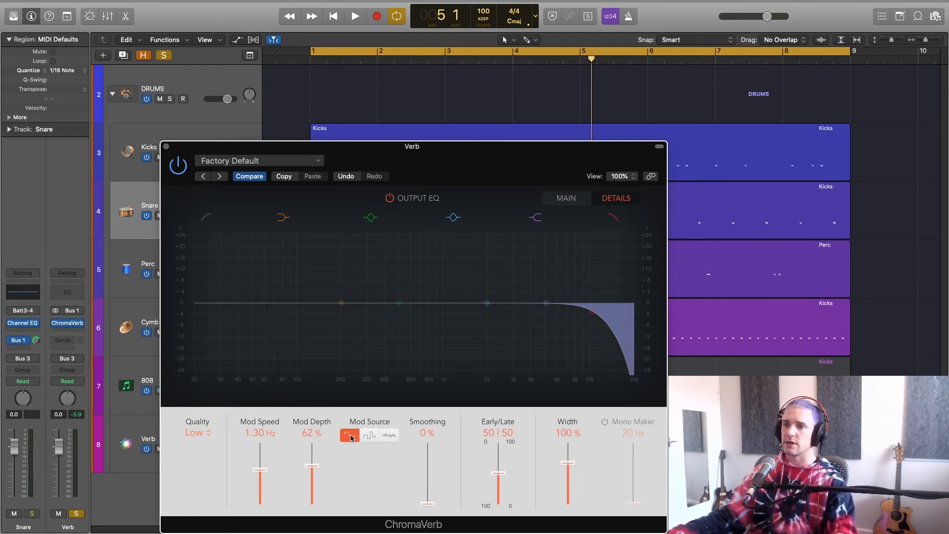
{"action": "left_click", "coordinate": [388, 437]}
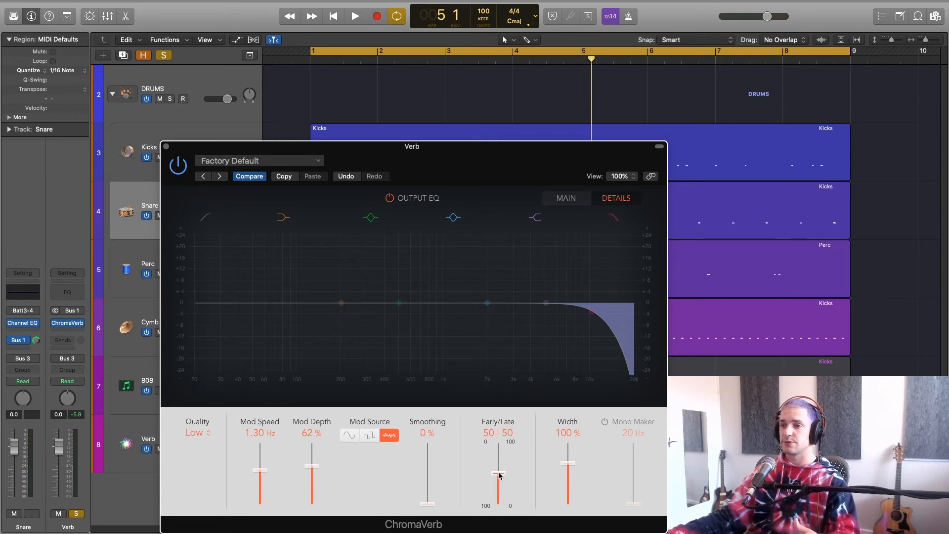
Compare the Early/Late balance at 100 | 0 and 0 | 100 during playback, return it to 50 | 50, and stop
{"action": "left_click_drag", "start_coordinate": [499, 475], "coordinate": [497, 517]}
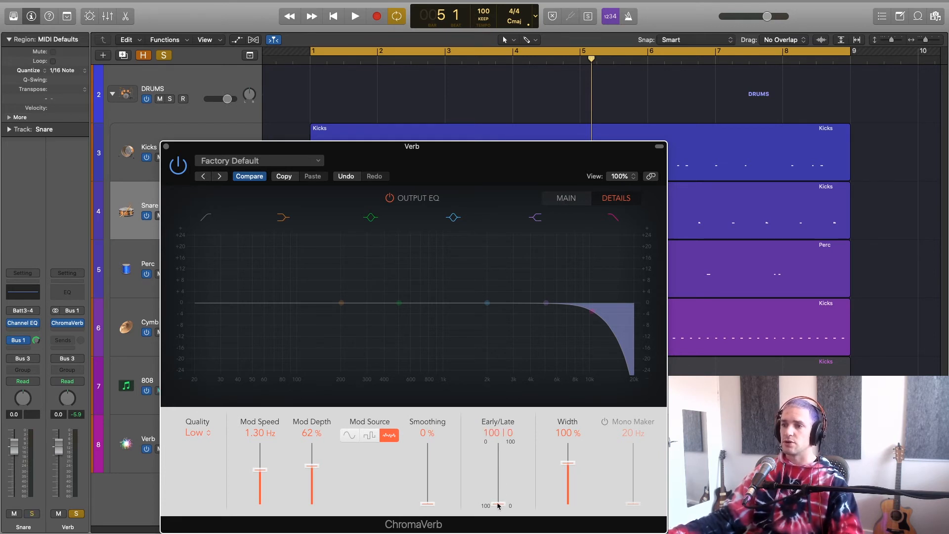
{"action": "key", "text": "space"}
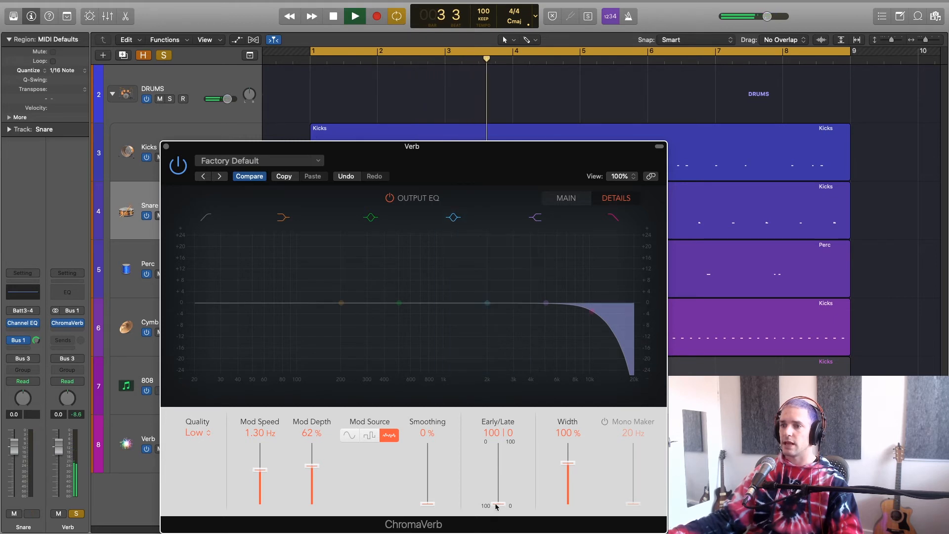
{"action": "left_click_drag", "start_coordinate": [499, 504], "coordinate": [502, 400]}
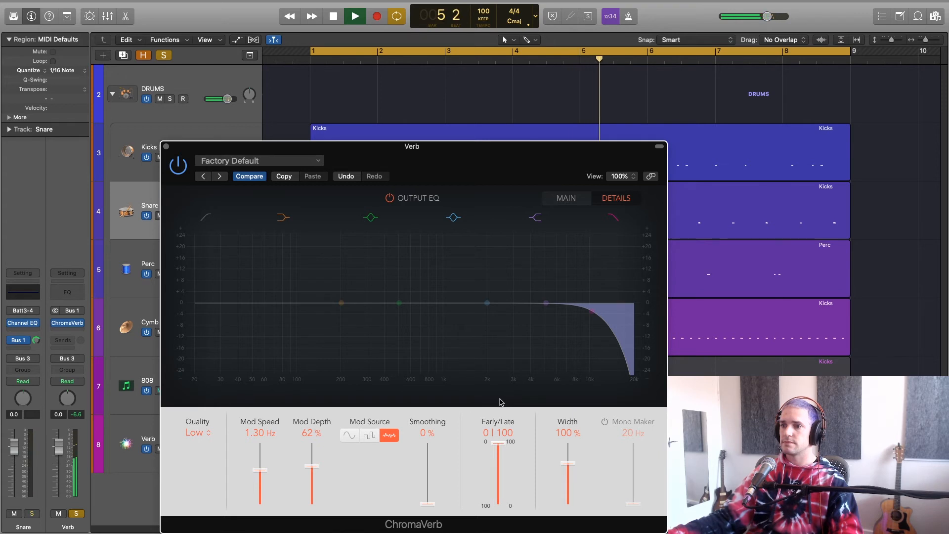
{"action": "left_click_drag", "start_coordinate": [499, 442], "coordinate": [501, 474]}
{"action": "key", "text": "space"}
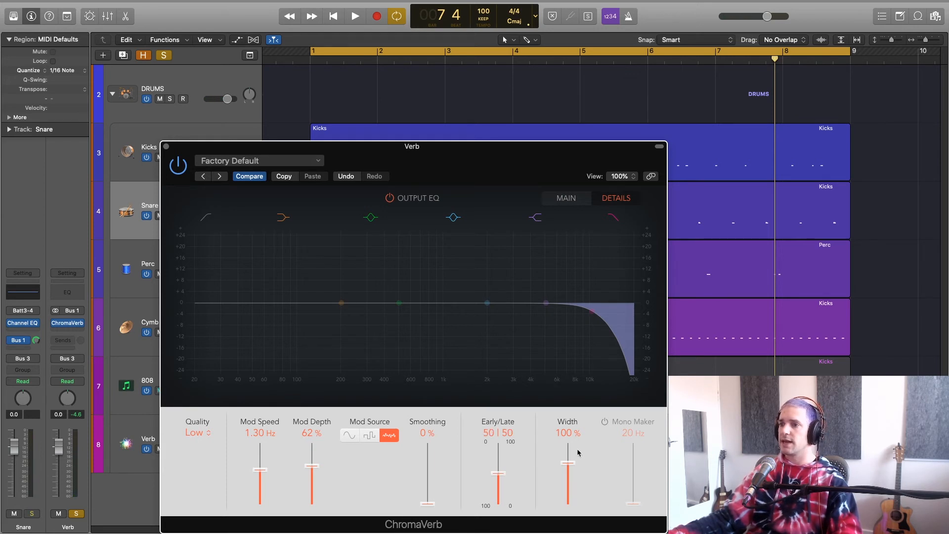
Audition the reverb with the Width at 150 %, and reduce the Width to 2 % and play it again
{"action": "left_click_drag", "start_coordinate": [570, 461], "coordinate": [571, 435]}
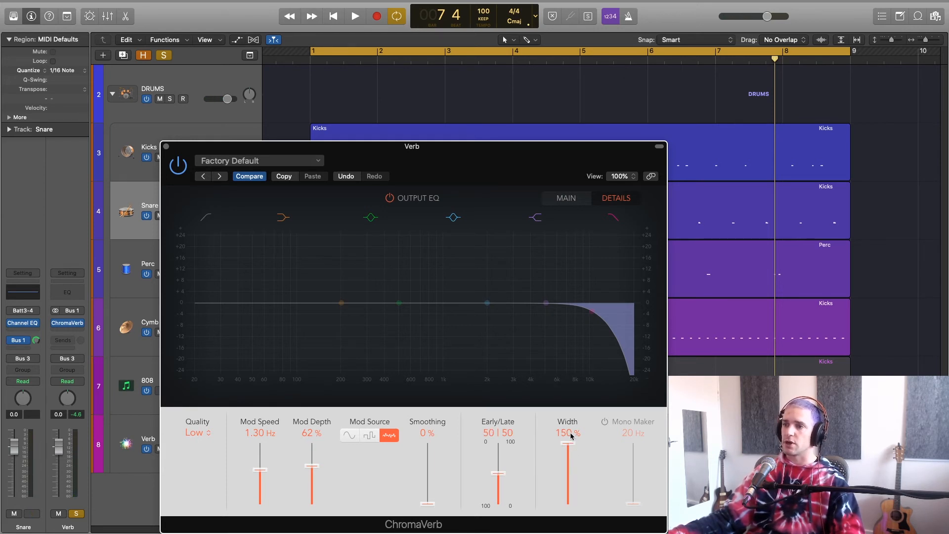
{"action": "key", "text": "space"}
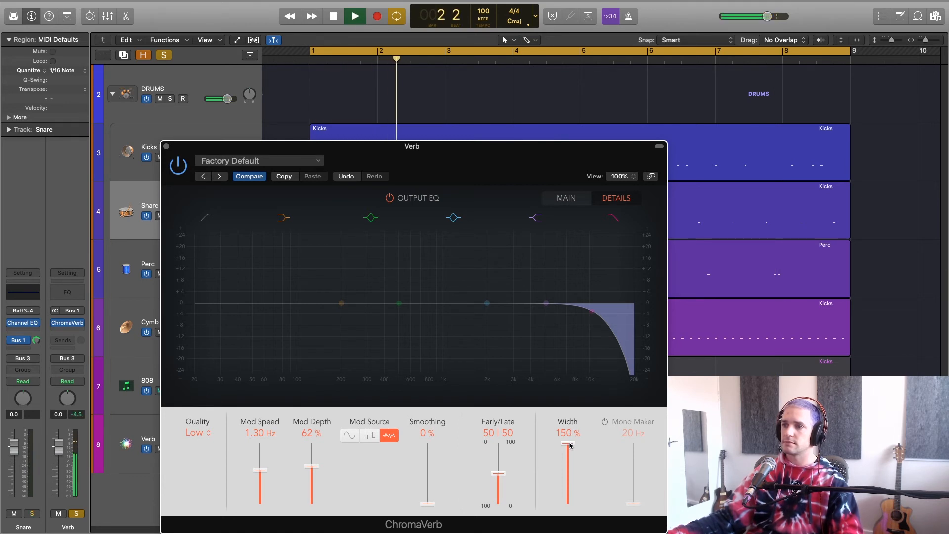
{"action": "key", "text": "space"}
{"action": "left_click_drag", "start_coordinate": [571, 445], "coordinate": [571, 504]}
{"action": "key", "text": "space"}
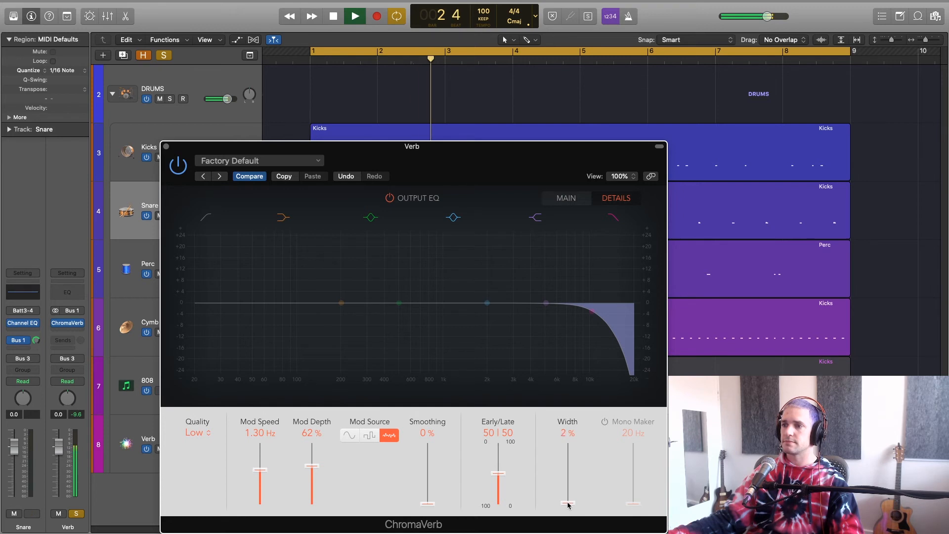
Return the reverb's Width to 100 % and stop playback
{"action": "left_click_drag", "start_coordinate": [568, 506], "coordinate": [569, 465]}
{"action": "key", "text": "space"}
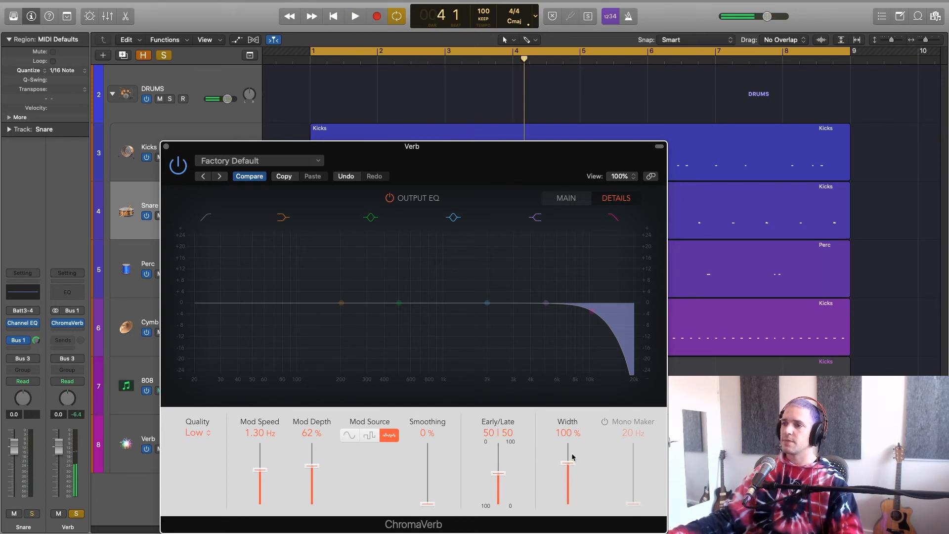
Enable the Mono Maker, try it at 67 Hz, 140 Hz and 99 Hz, and switch it off again
{"action": "left_click", "coordinate": [605, 422]}
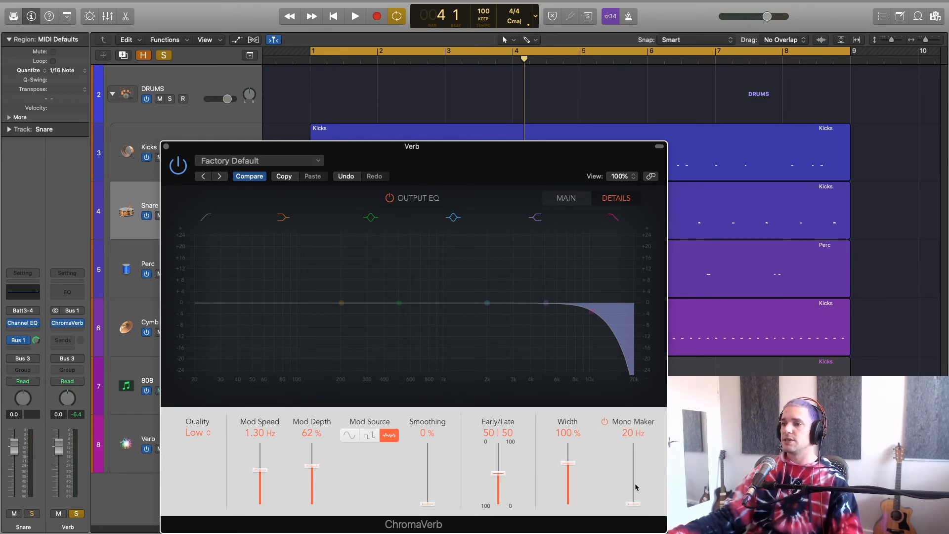
{"action": "left_click_drag", "start_coordinate": [635, 500], "coordinate": [634, 491]}
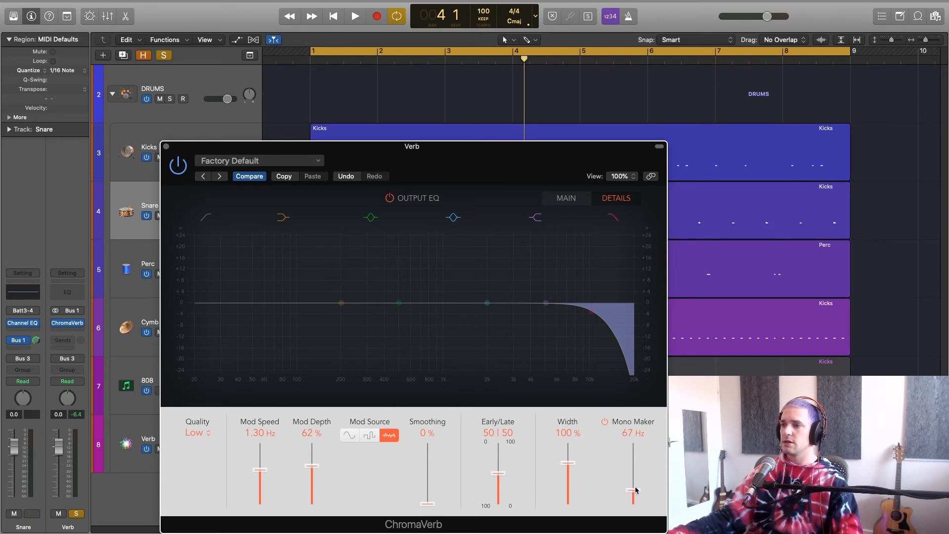
{"action": "left_click_drag", "start_coordinate": [636, 491], "coordinate": [637, 483]}
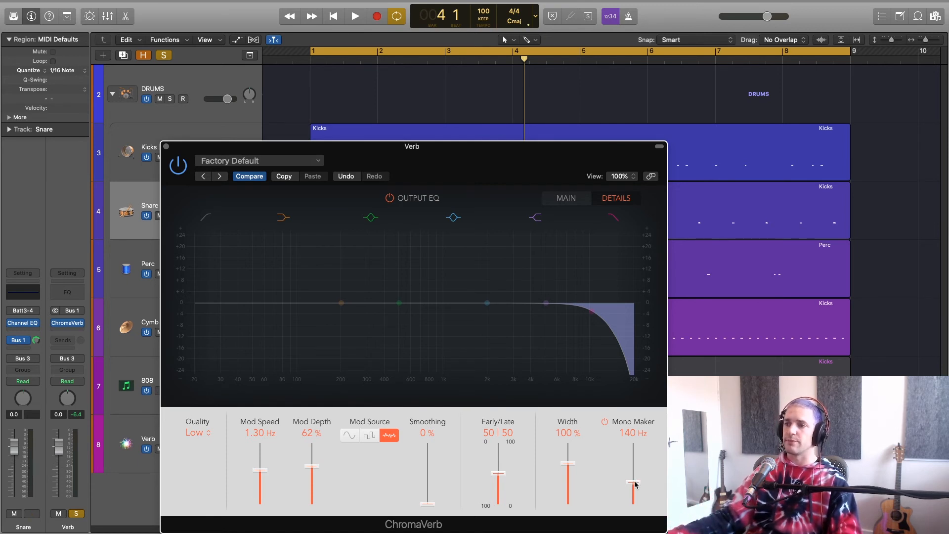
{"action": "left_click_drag", "start_coordinate": [636, 485], "coordinate": [636, 489]}
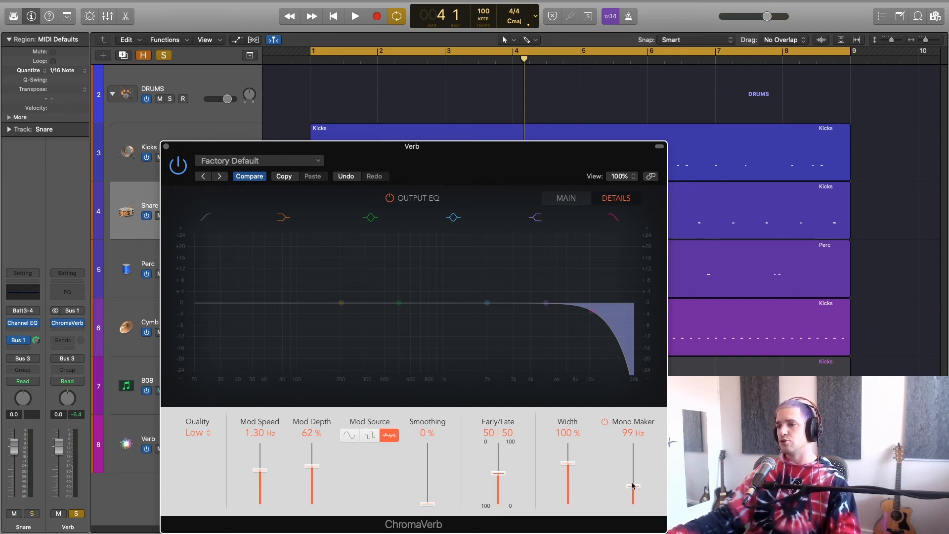
{"action": "left_click", "coordinate": [604, 422]}
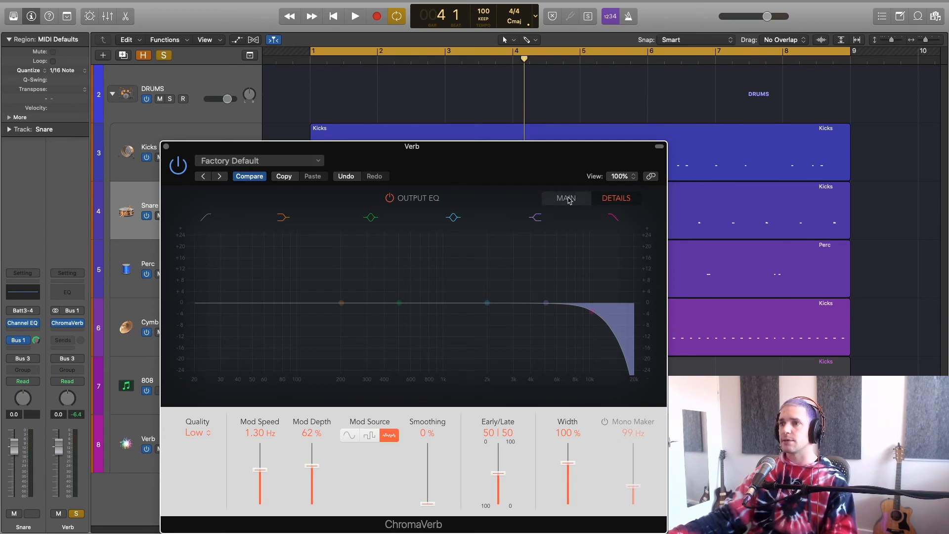
Return to the reverb's main controls and load the Vintage Concert Hall preset from the Halls category
{"action": "left_click", "coordinate": [566, 198]}
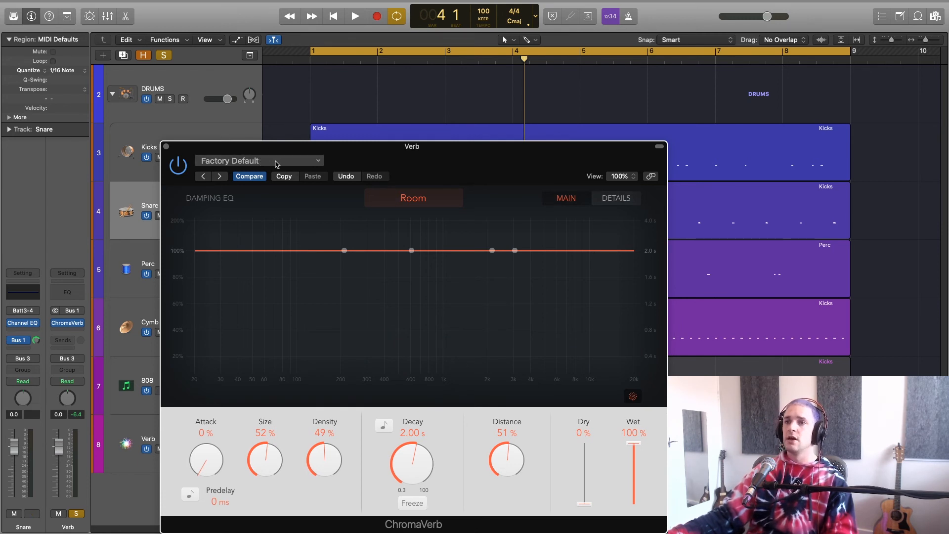
{"action": "left_click", "coordinate": [276, 164]}
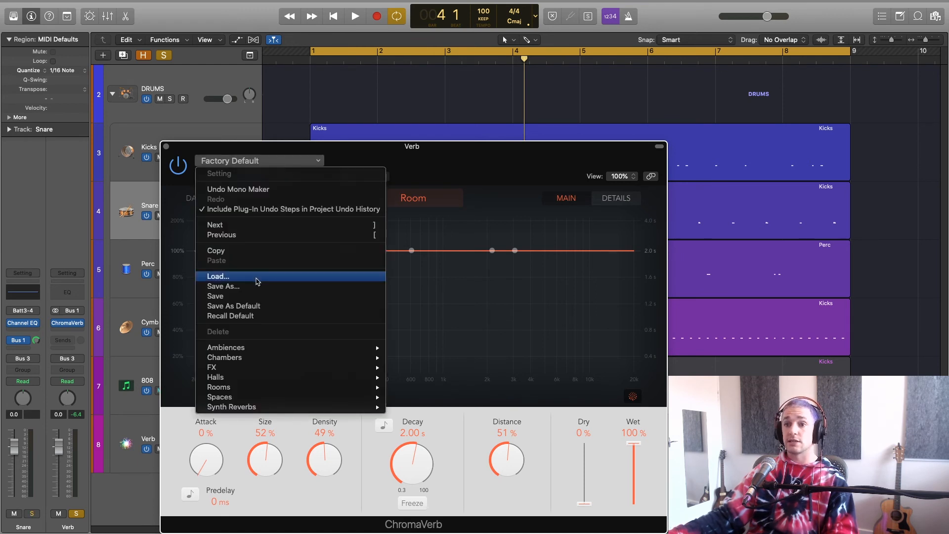
{"action": "mouse_move", "coordinate": [257, 351]}
{"action": "mouse_move", "coordinate": [256, 373]}
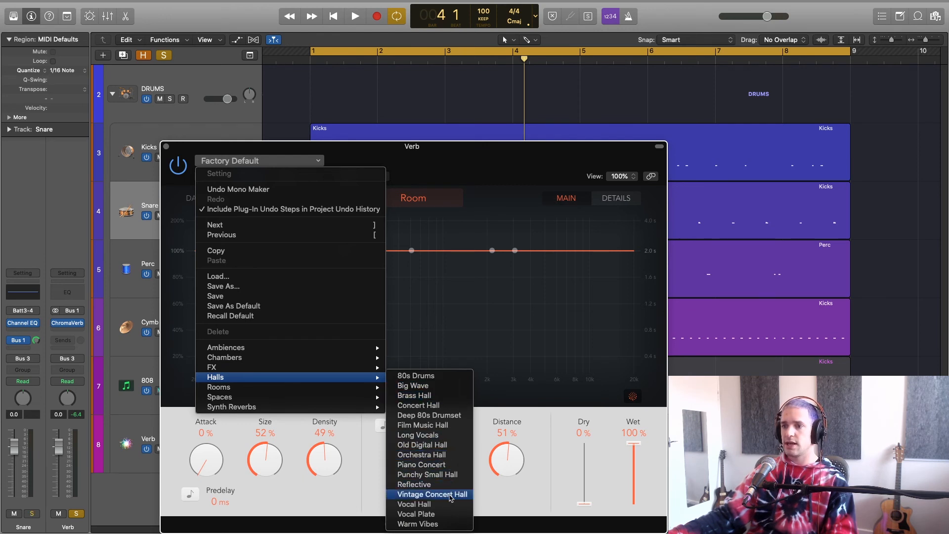
{"action": "left_click", "coordinate": [451, 494]}
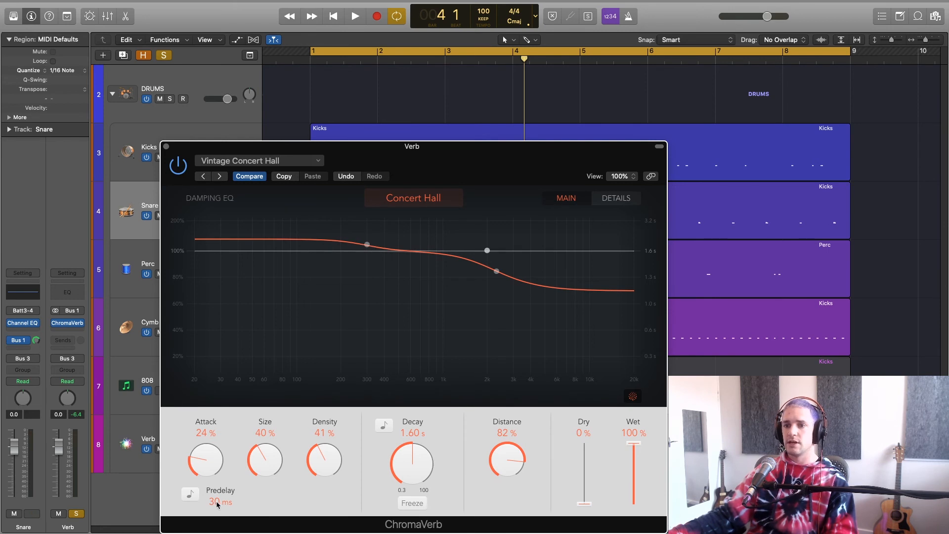
Set Attack to 0 %, Predelay to 0 ms and Decay to 1.10 s, and lower the output EQ's high cut to 1960 Hz
{"action": "left_click_drag", "start_coordinate": [203, 466], "coordinate": [203, 478]}
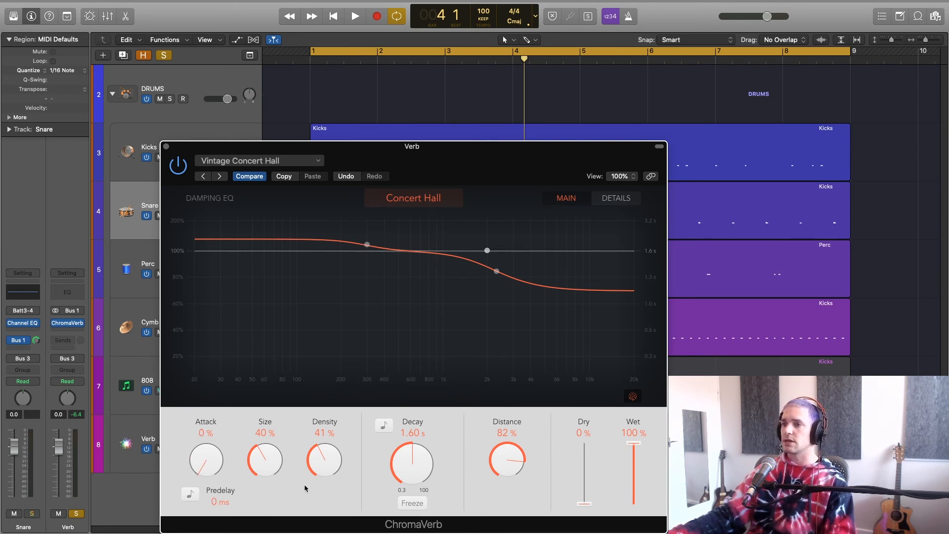
{"action": "left_click_drag", "start_coordinate": [414, 465], "coordinate": [410, 477]}
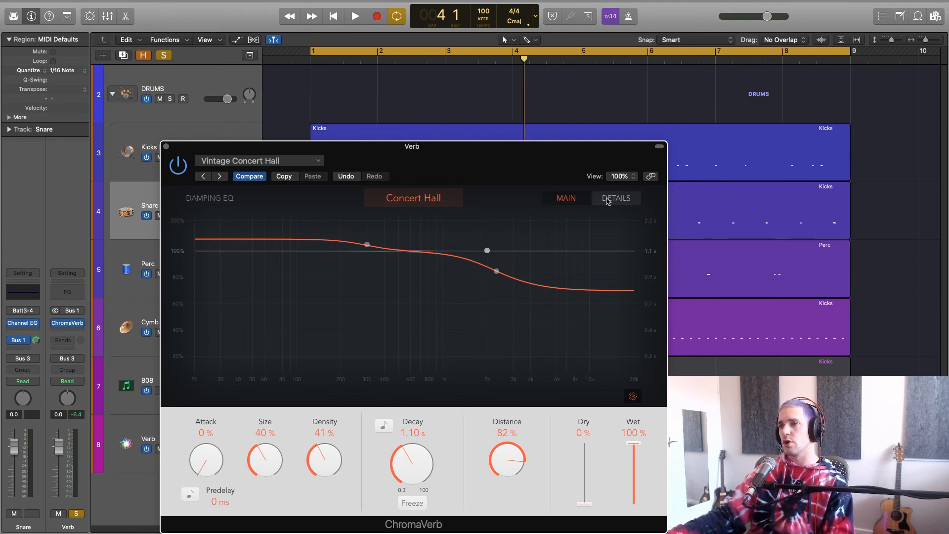
{"action": "left_click", "coordinate": [618, 198]}
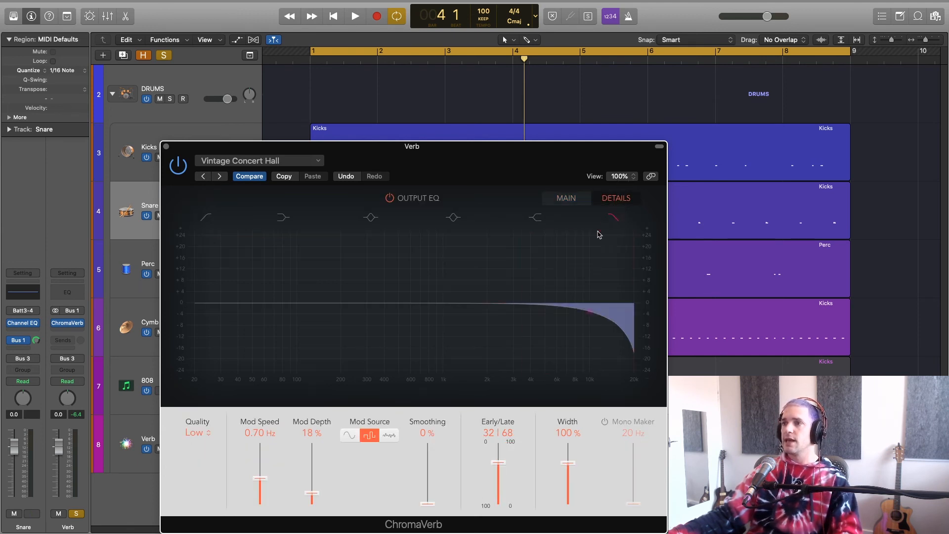
{"action": "left_click_drag", "start_coordinate": [590, 313], "coordinate": [487, 312]}
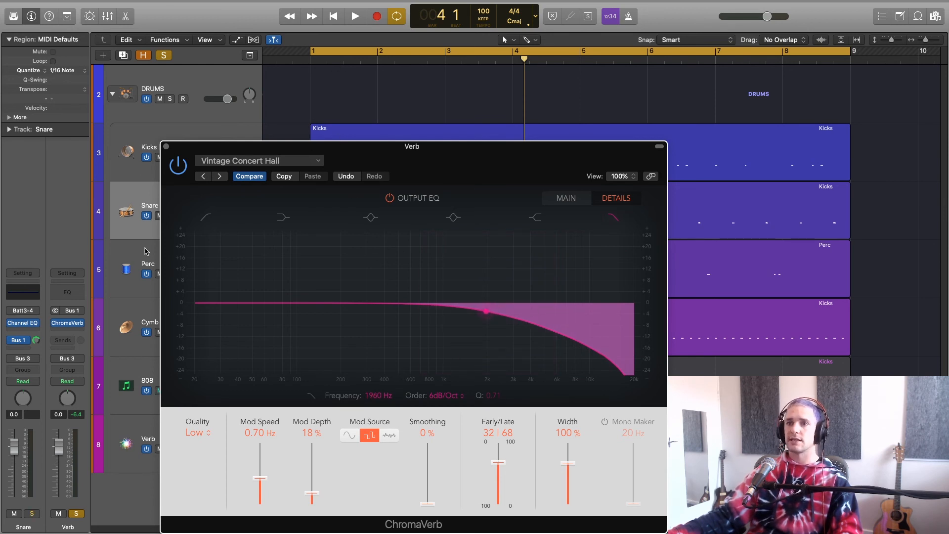
Lower the snare's Bus 1 send to about -5 dB while auditioning the soloed reverb, and stop playback
{"action": "key", "text": "space"}
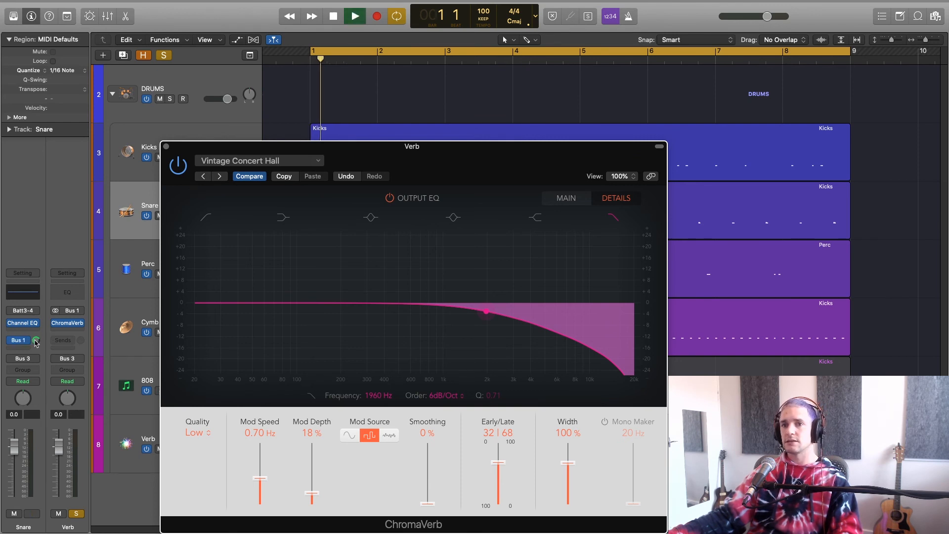
{"action": "left_click", "coordinate": [35, 341]}
{"action": "left_click_drag", "start_coordinate": [34, 341], "coordinate": [33, 379]}
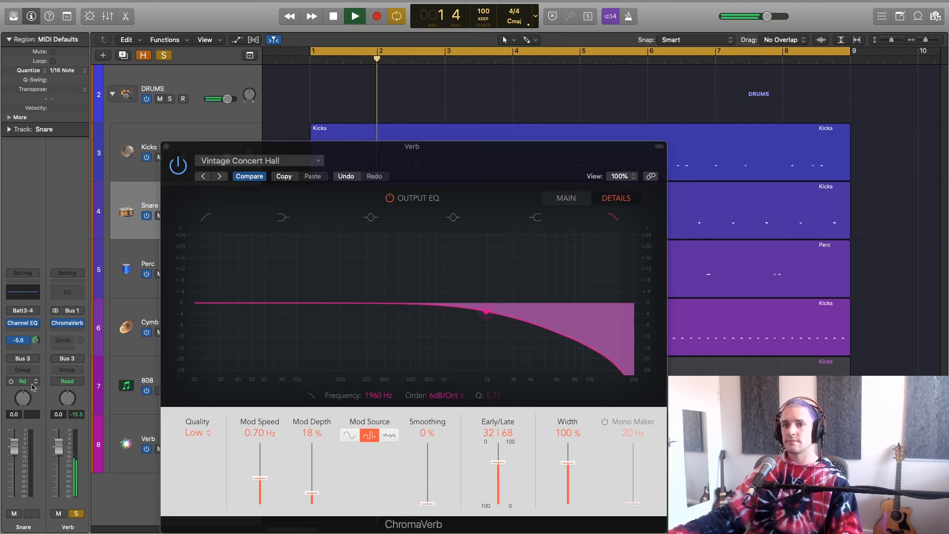
{"action": "key", "text": "space"}
Take the Verb channel out of solo and lower the snare's Bus 1 send further while playing the full drums
{"action": "left_click", "coordinate": [76, 514]}
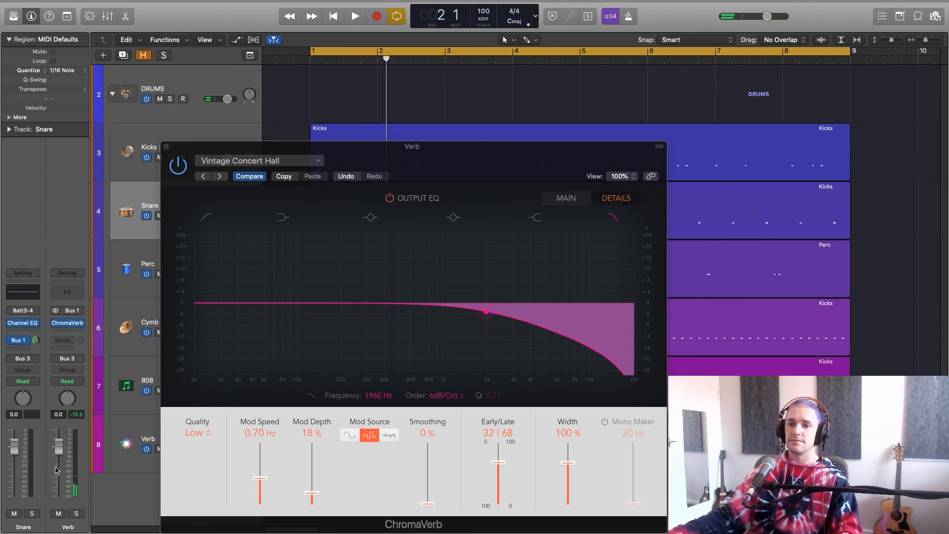
{"action": "key", "text": "space"}
{"action": "left_click_drag", "start_coordinate": [36, 342], "coordinate": [36, 379]}
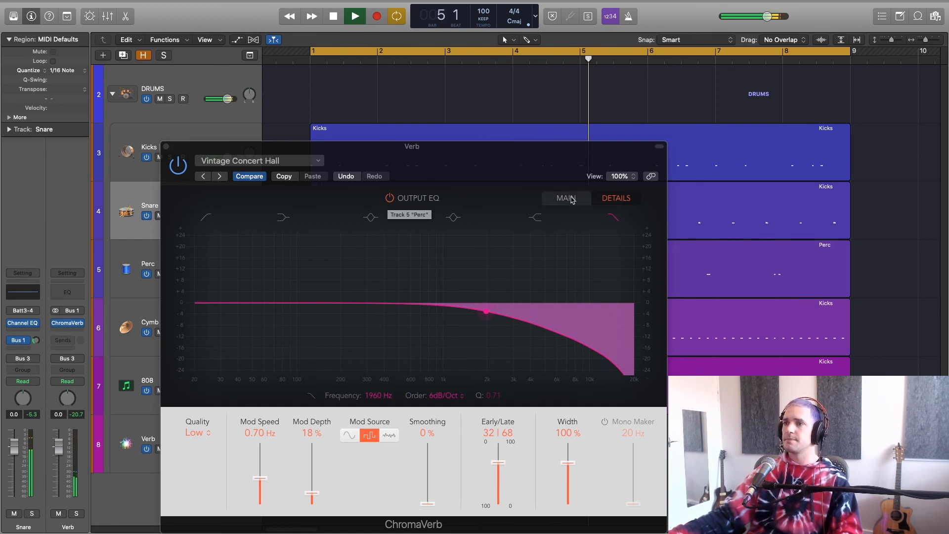
Show the reverb's main controls and compare the drum playback with the Snare and Verb channels muted in turn
{"action": "left_click", "coordinate": [565, 198]}
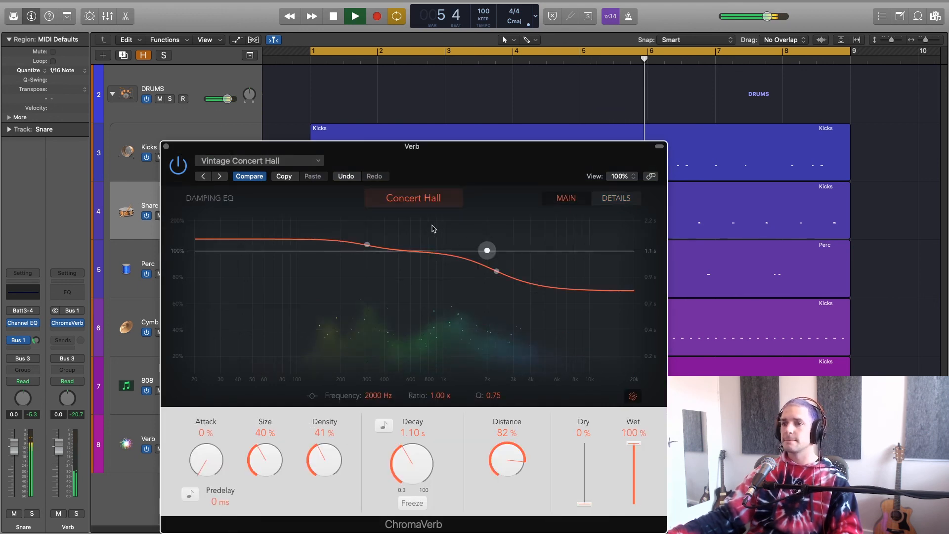
{"action": "left_click", "coordinate": [367, 244]}
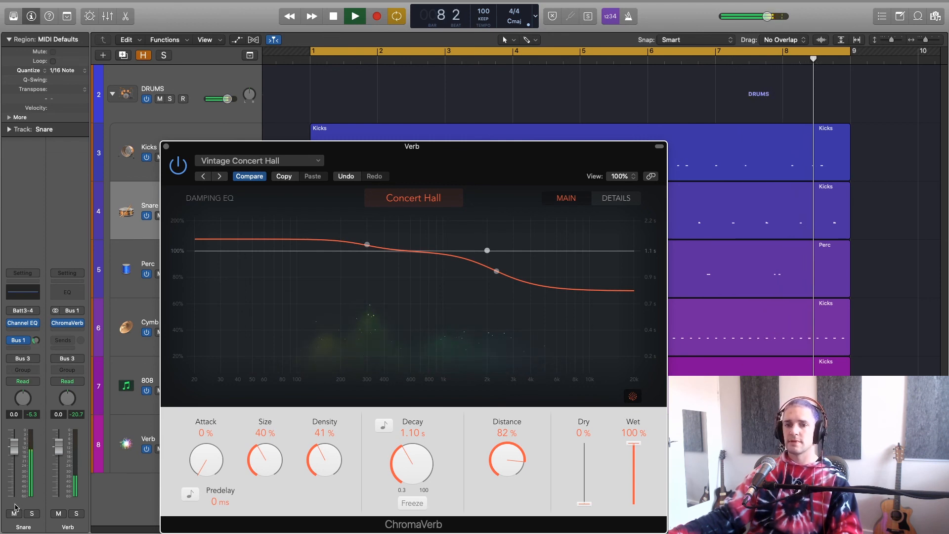
{"action": "left_click", "coordinate": [14, 513]}
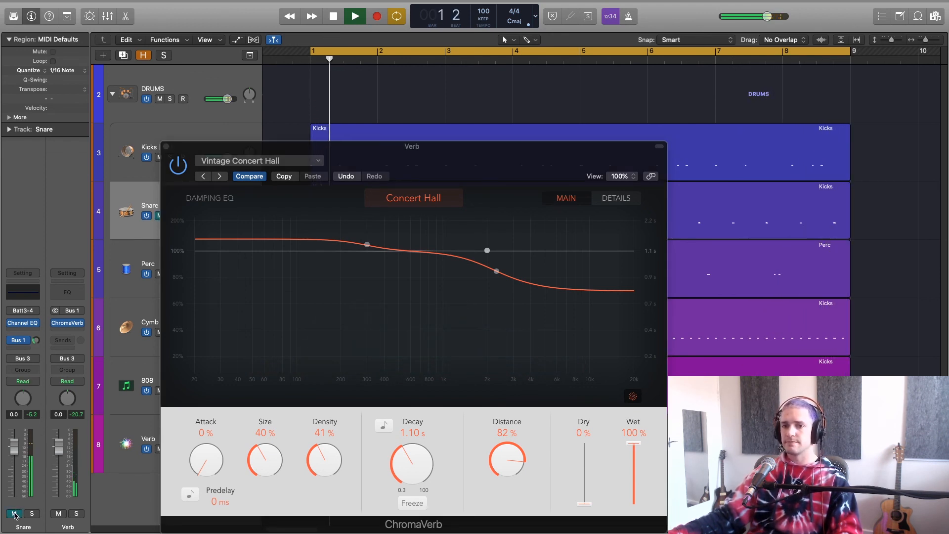
{"action": "key", "text": "space"}
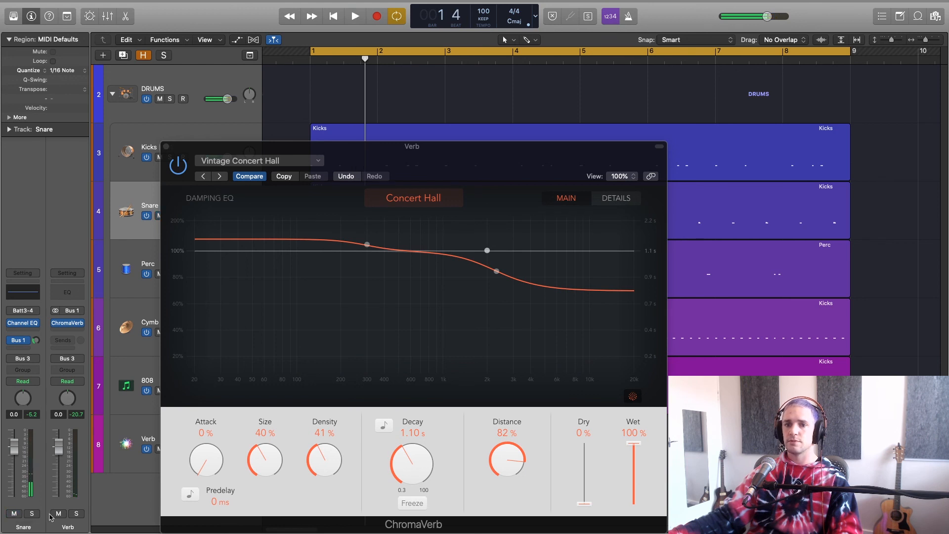
{"action": "key", "text": "space"}
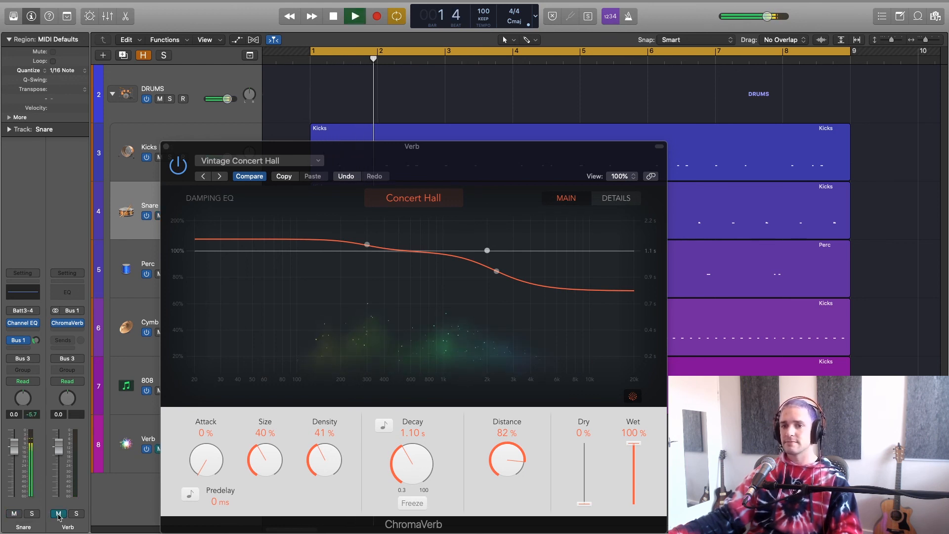
{"action": "left_click", "coordinate": [59, 514]}
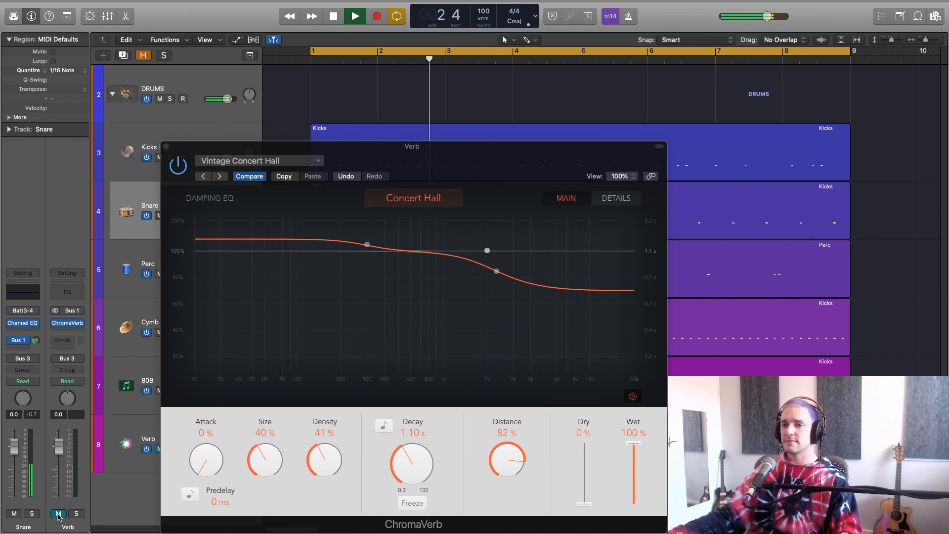